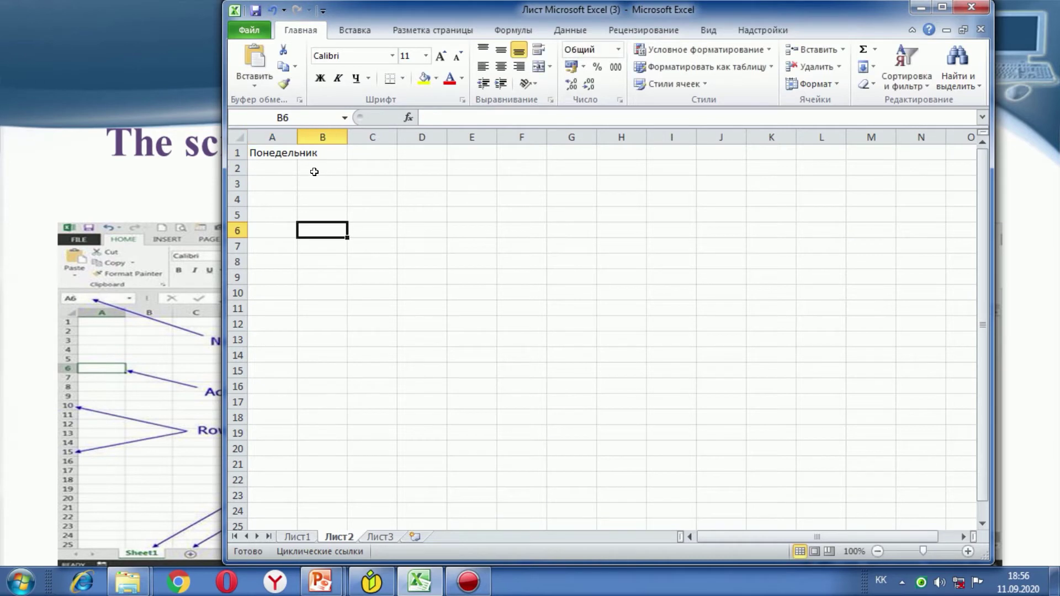
Extend the weekday name in A1 down to A7 as a series of consecutive weekdays.
click(296, 156)
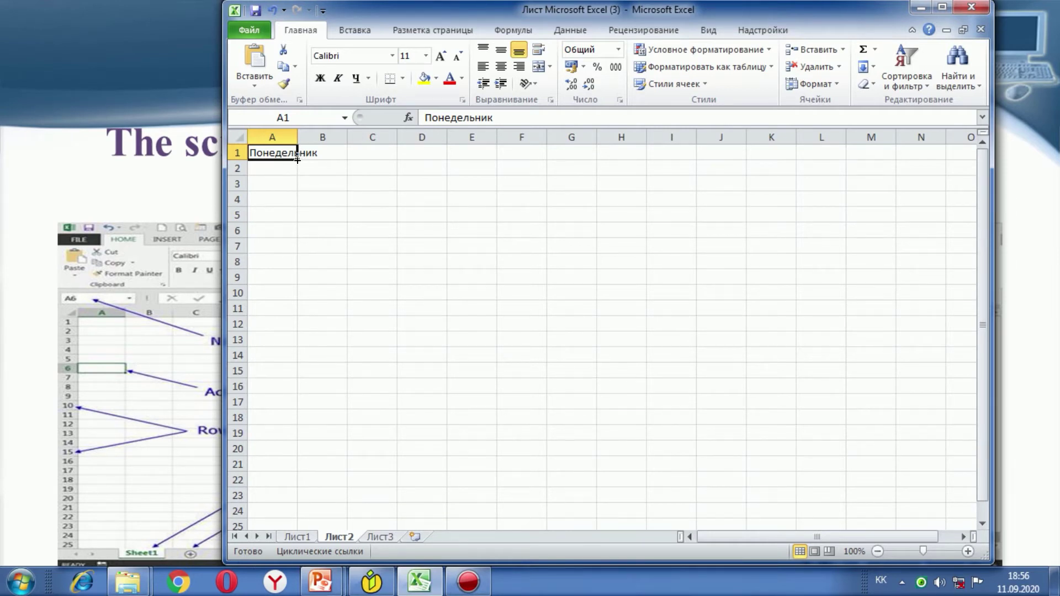
drag(297, 159, 298, 248)
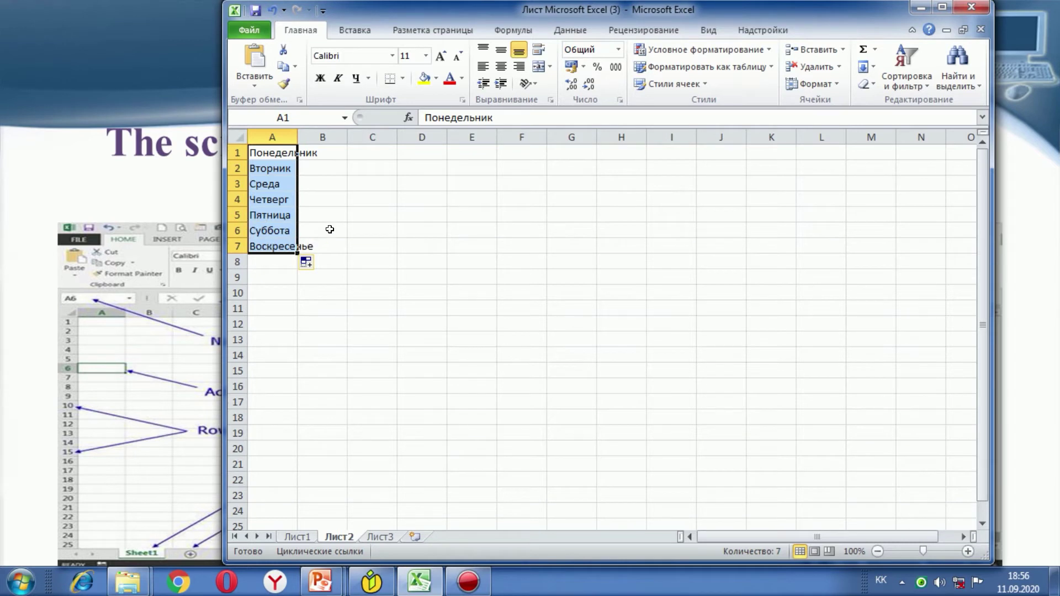
click(377, 179)
Enter 6 in cell C1 and copy it down the column to C15.
click(382, 165)
click(383, 154)
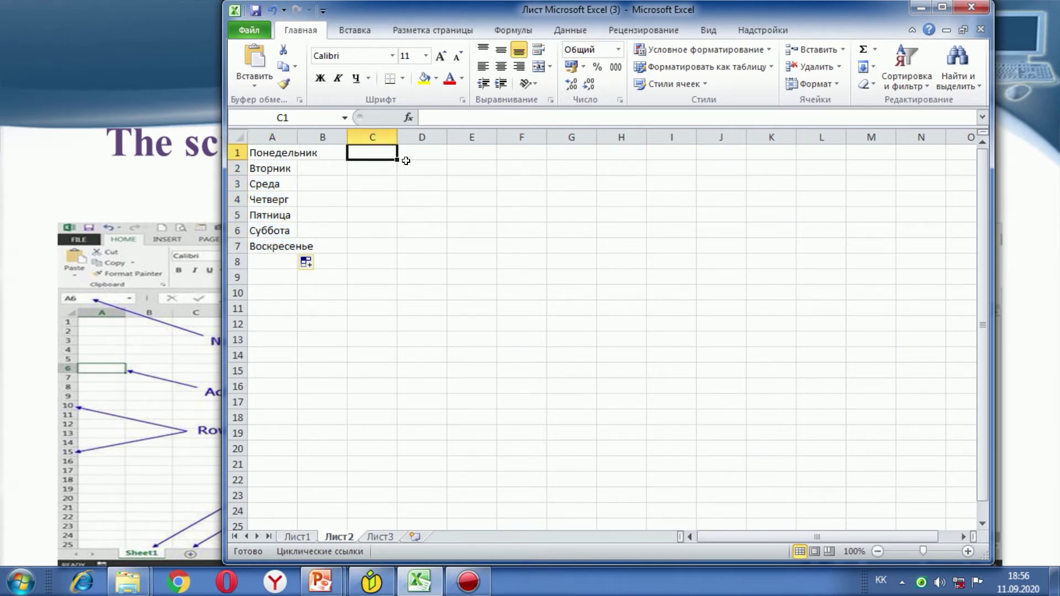
double_click(378, 150)
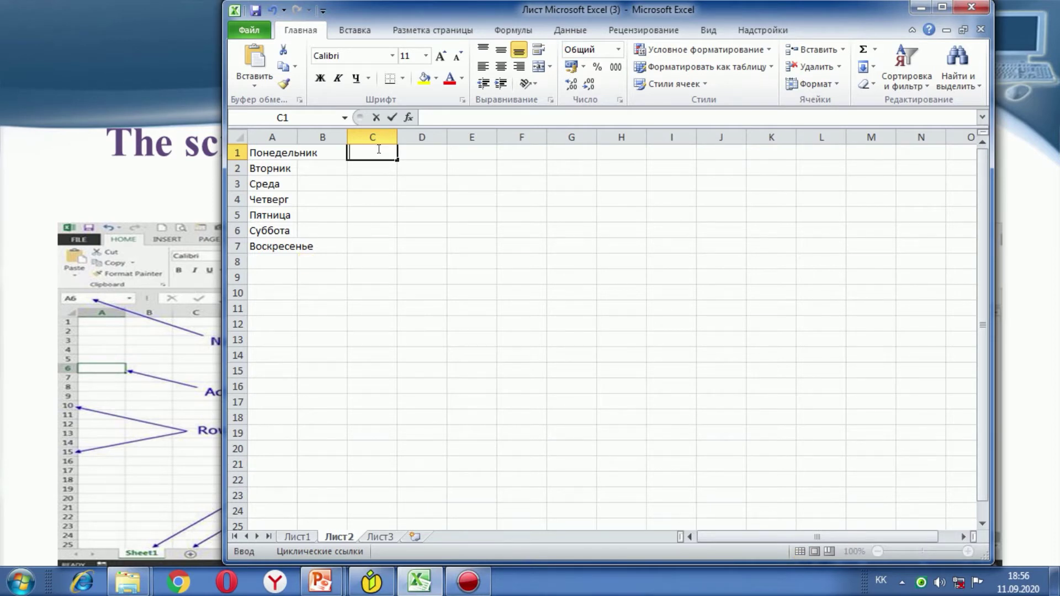
text(6)
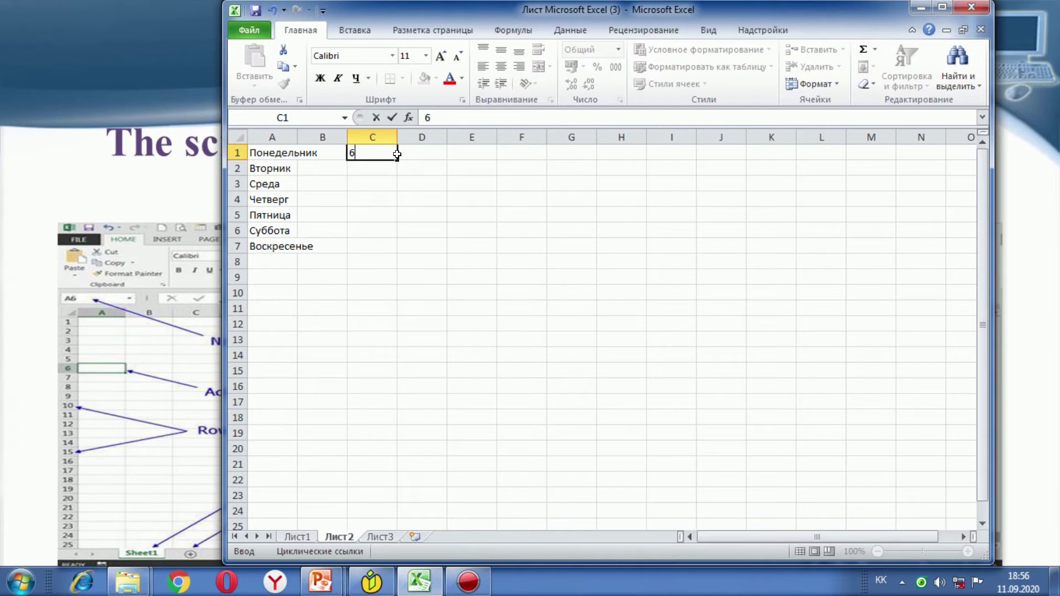
drag(398, 154, 399, 371)
click(382, 153)
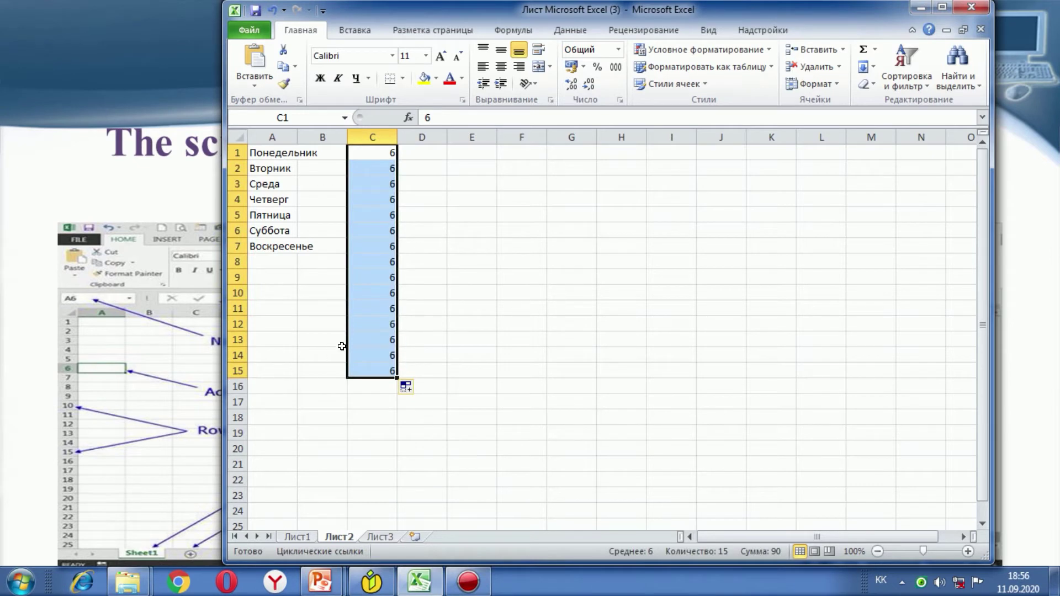
Enter 2 in D1 and 4 in D2, and extend the even-number series down to D21.
click(430, 153)
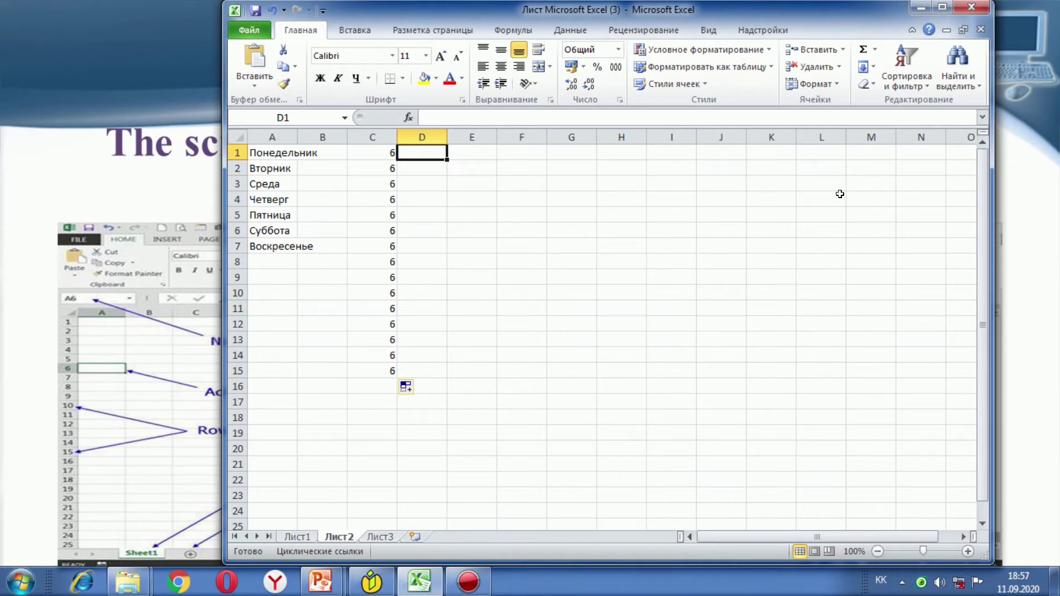
text(2)
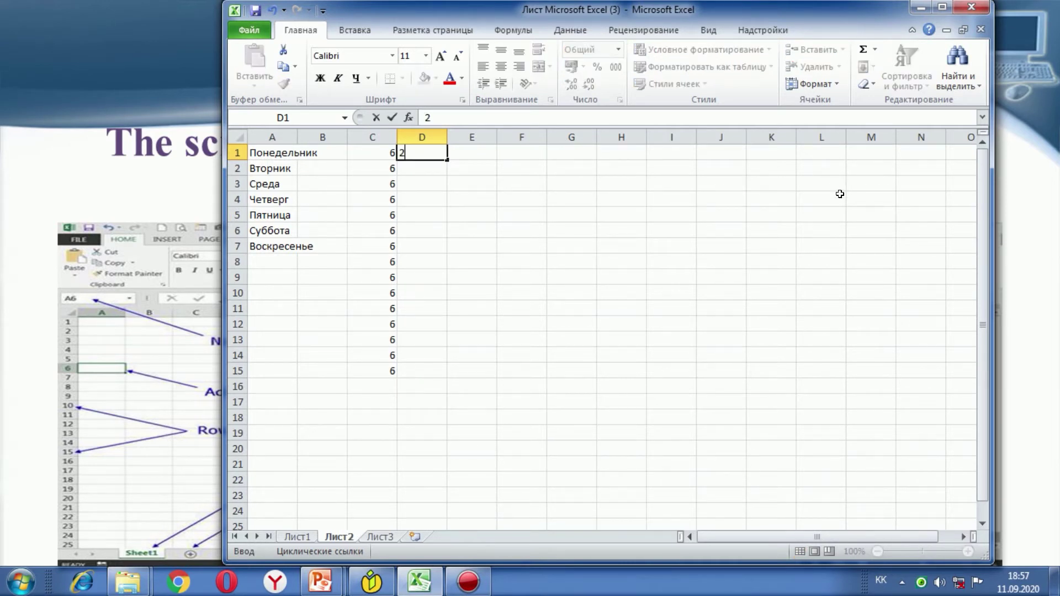
click(424, 171)
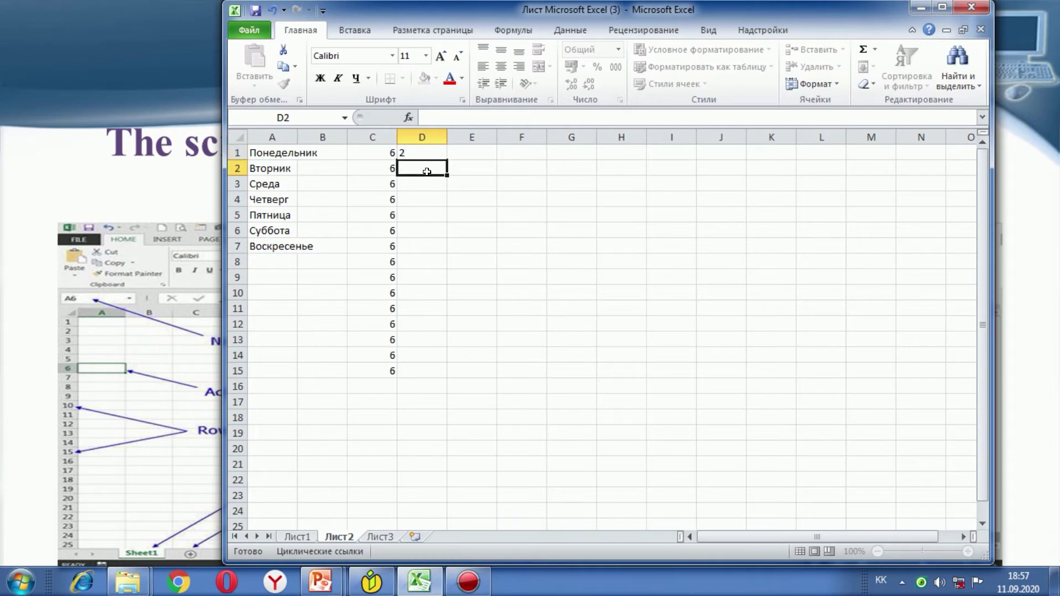
text(4)
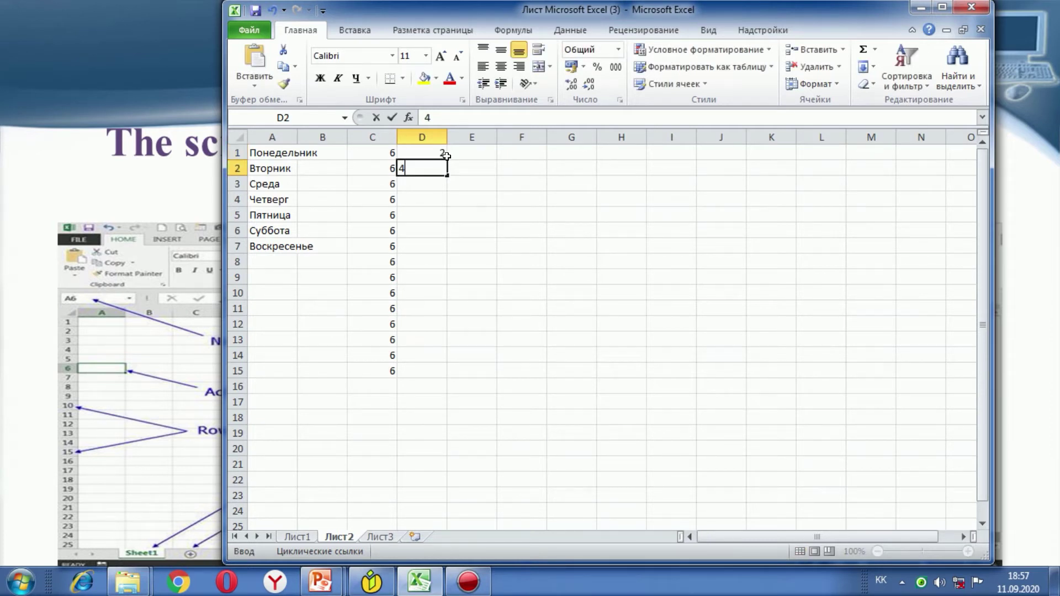
click(426, 153)
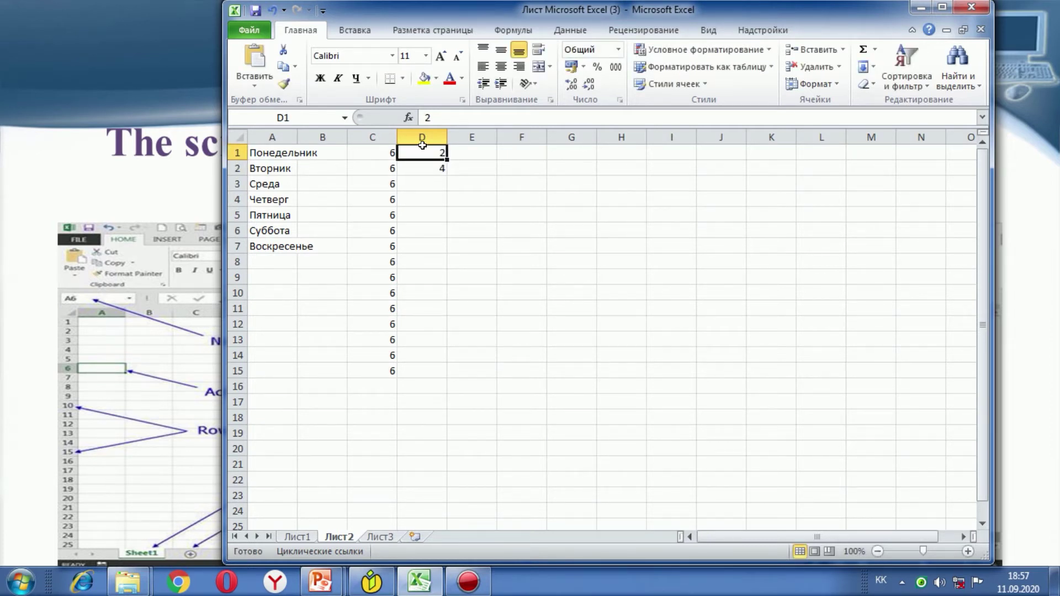
click(499, 157)
drag(416, 153, 423, 160)
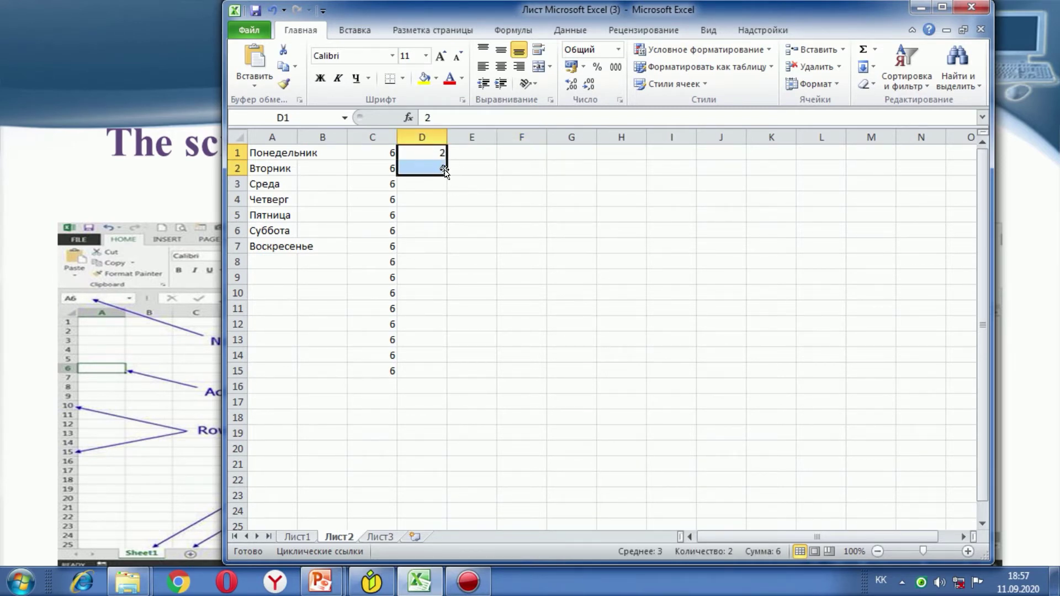
drag(445, 175, 442, 466)
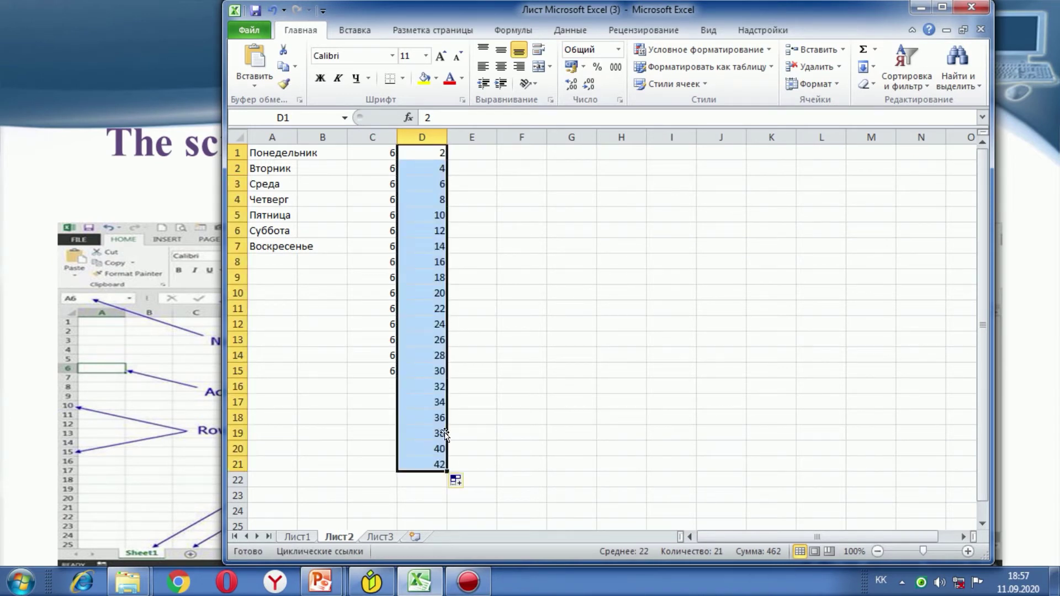
click(544, 275)
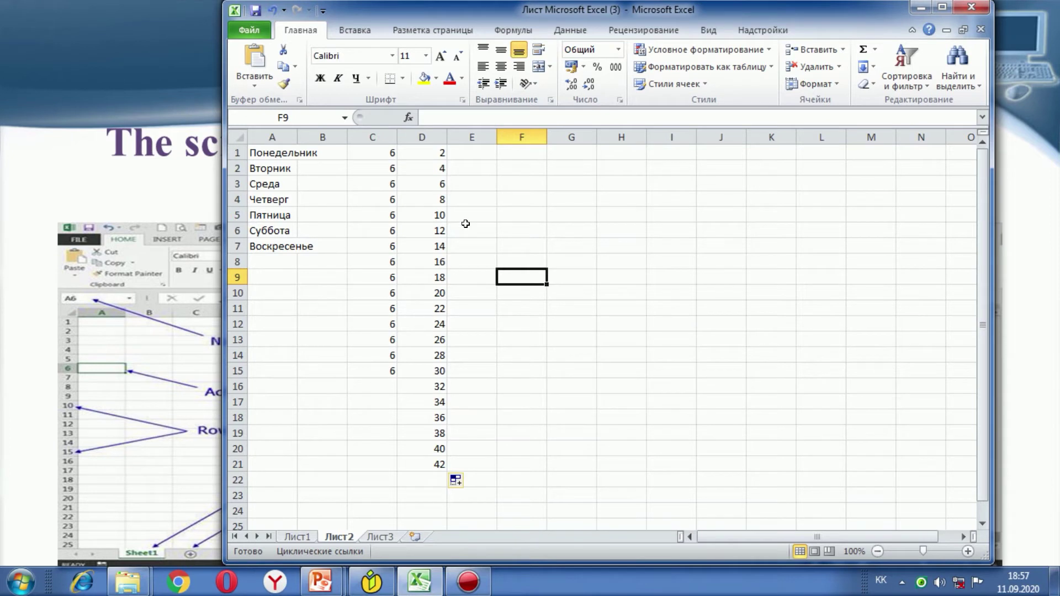
Enter 1 in F1 and 3 in F2, and extend the odd-number series down to F25.
click(511, 153)
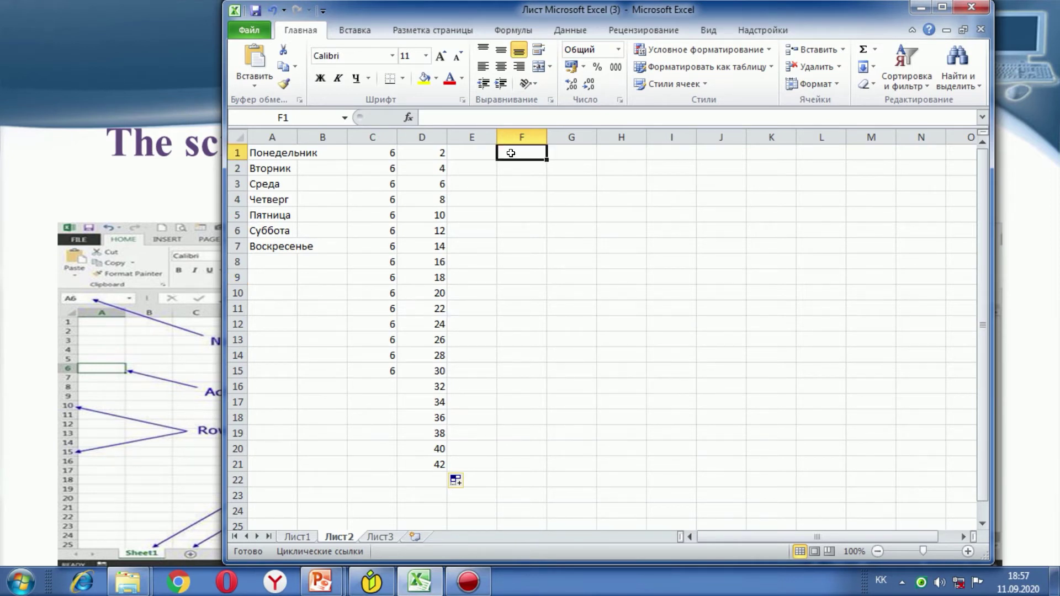
double_click(511, 153)
text(1)
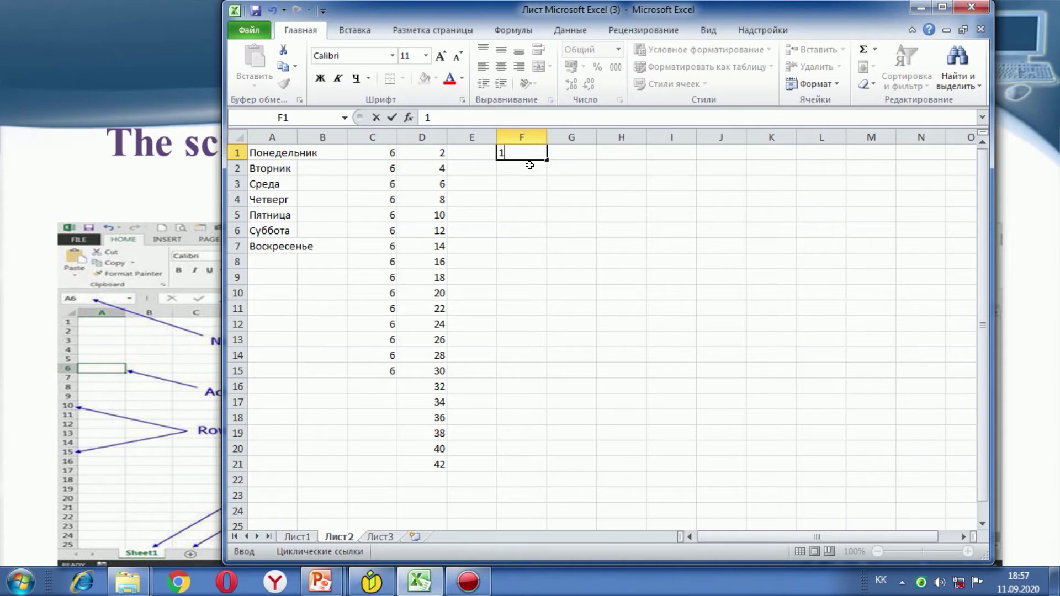
click(528, 165)
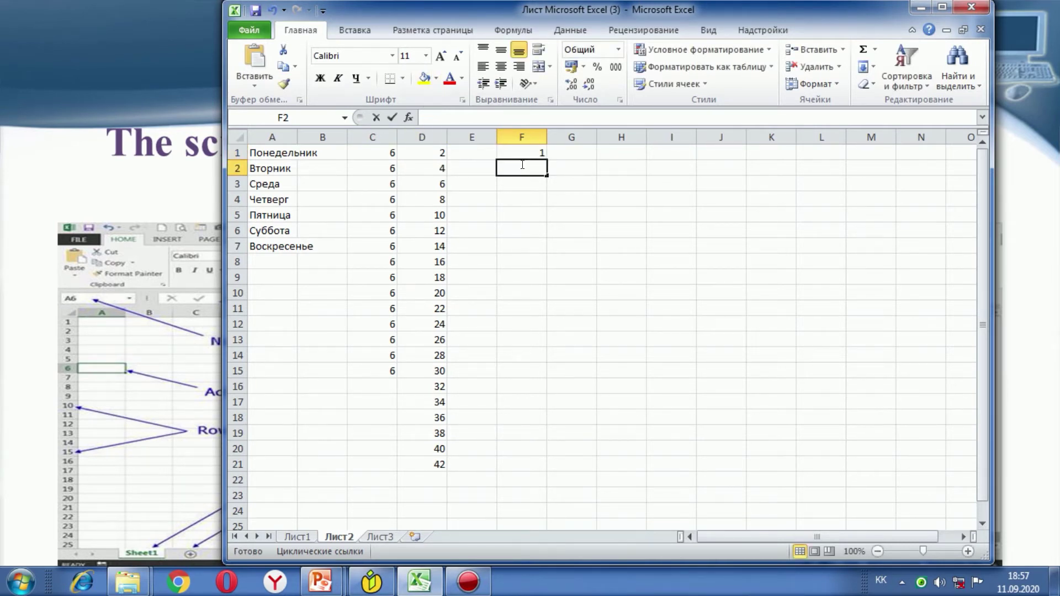
double_click(525, 165)
text(3)
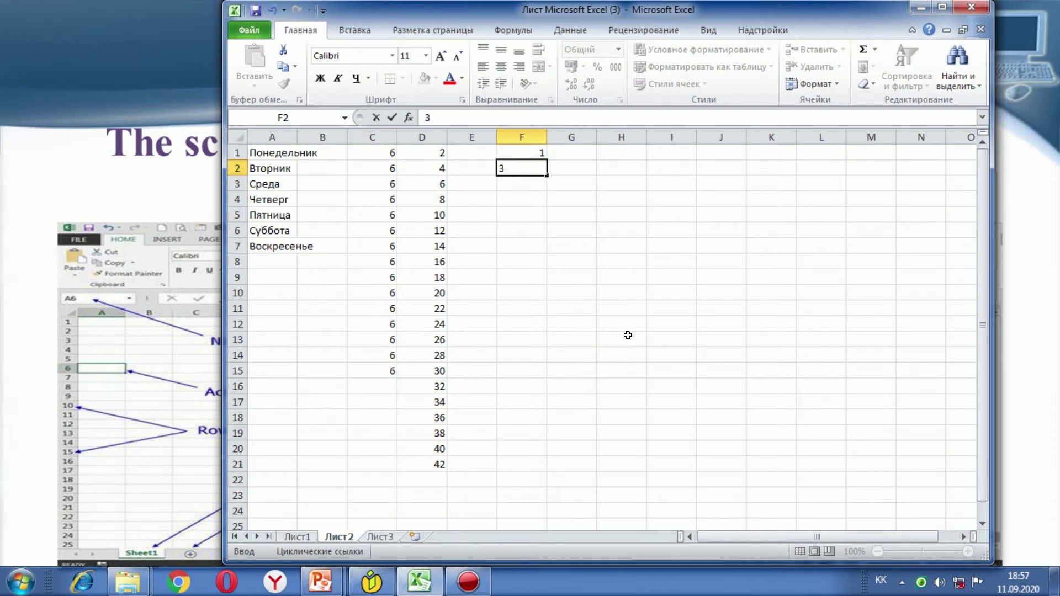
click(718, 370)
drag(527, 150, 548, 528)
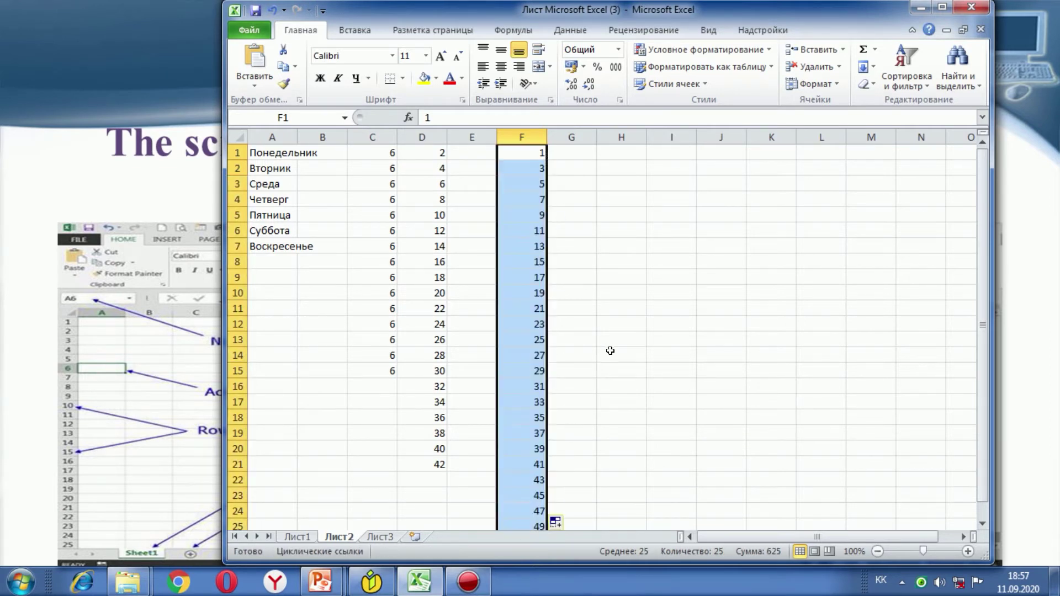
click(671, 353)
Enter the numbers 8569, -99 and 458757 in cells B31, C31 and D31.
scroll(719, 307, down, 8)
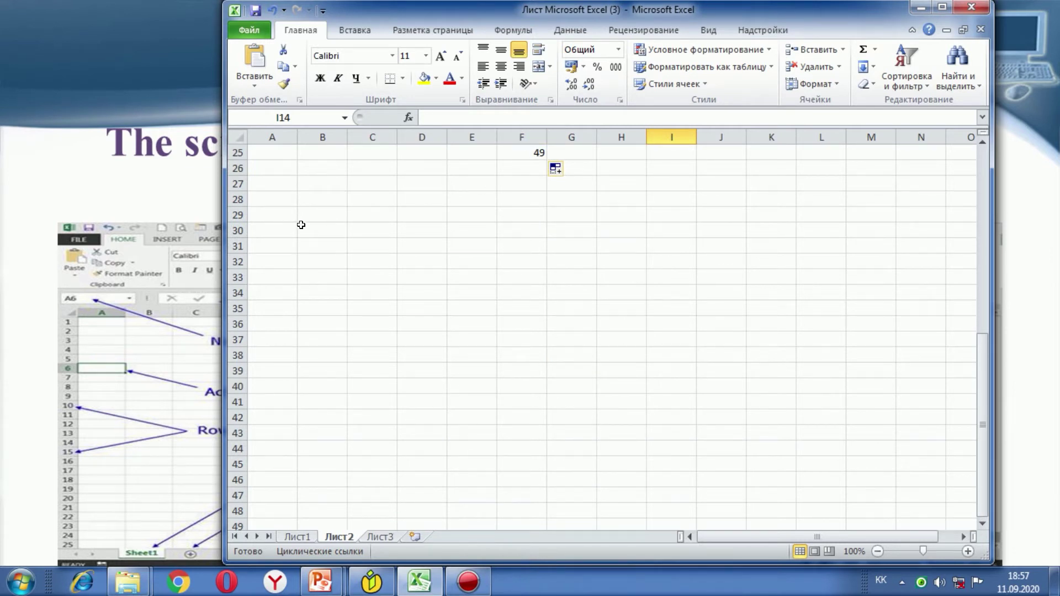
click(328, 247)
text(8569)
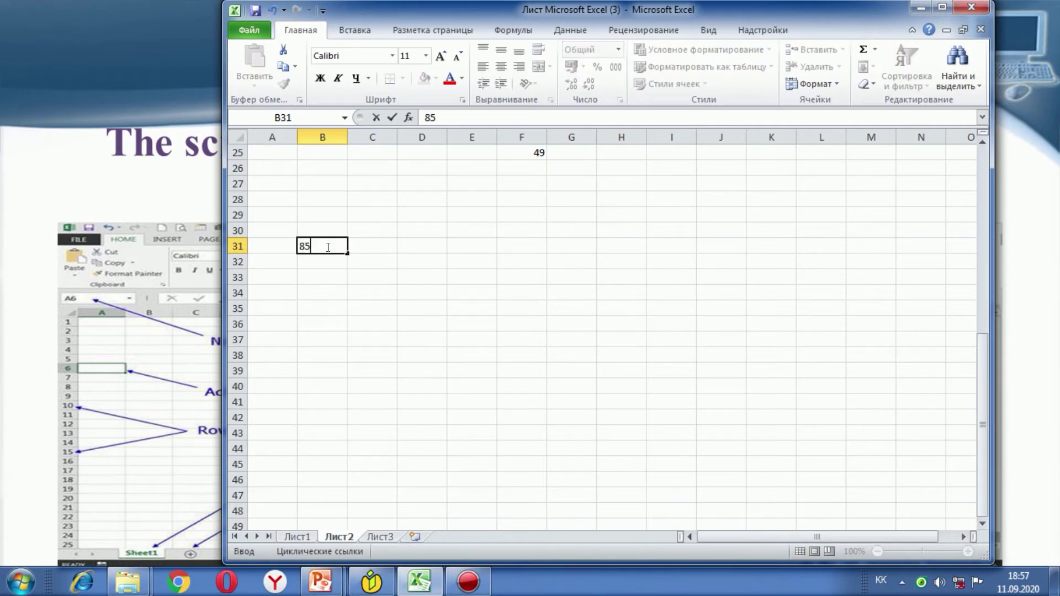
click(366, 244)
double_click(366, 244)
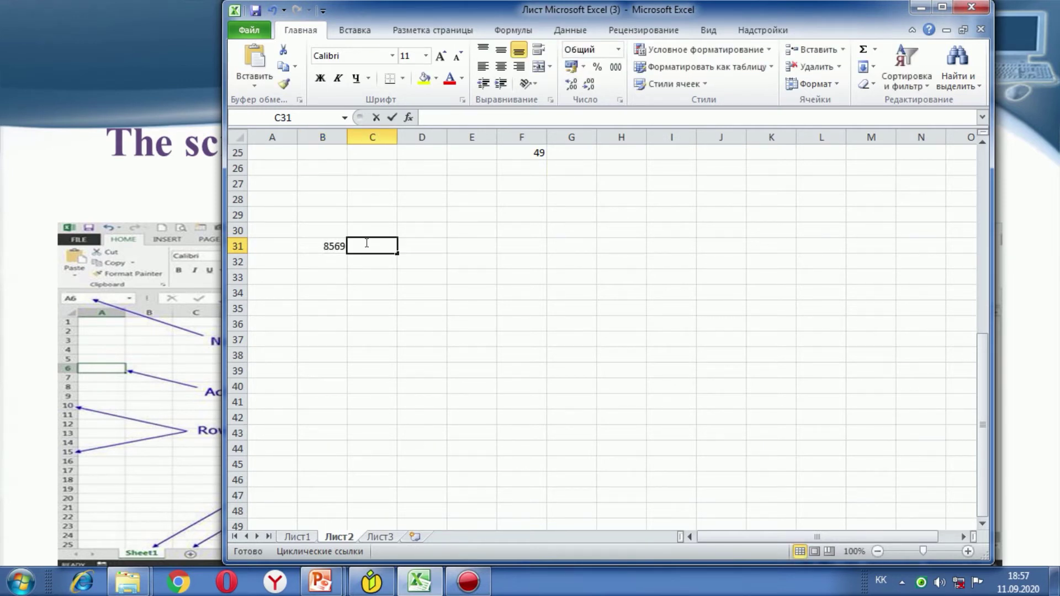
text(-99)
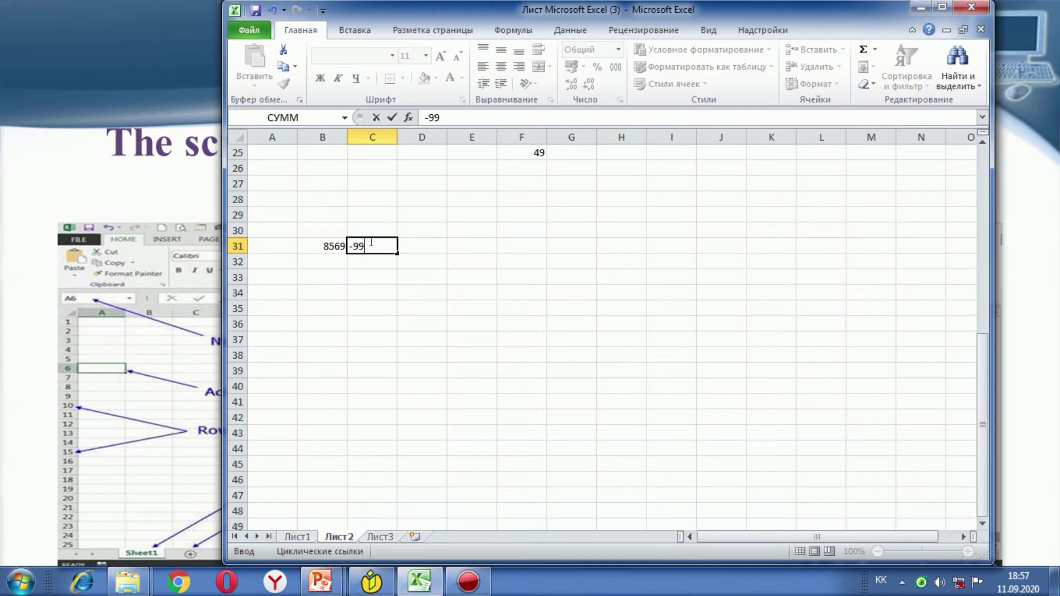
click(423, 246)
text(458757)
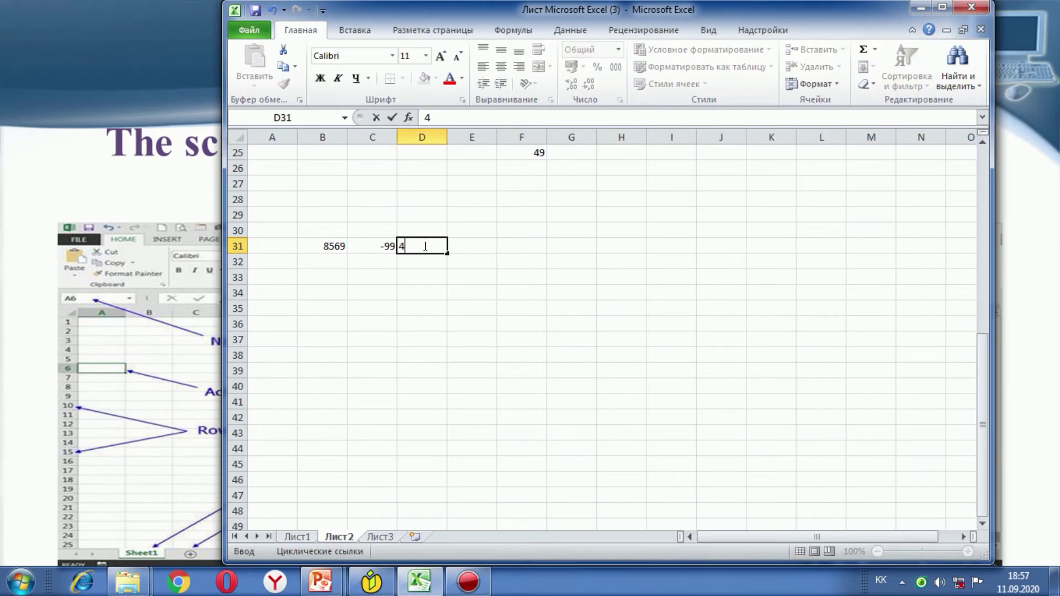
click(469, 258)
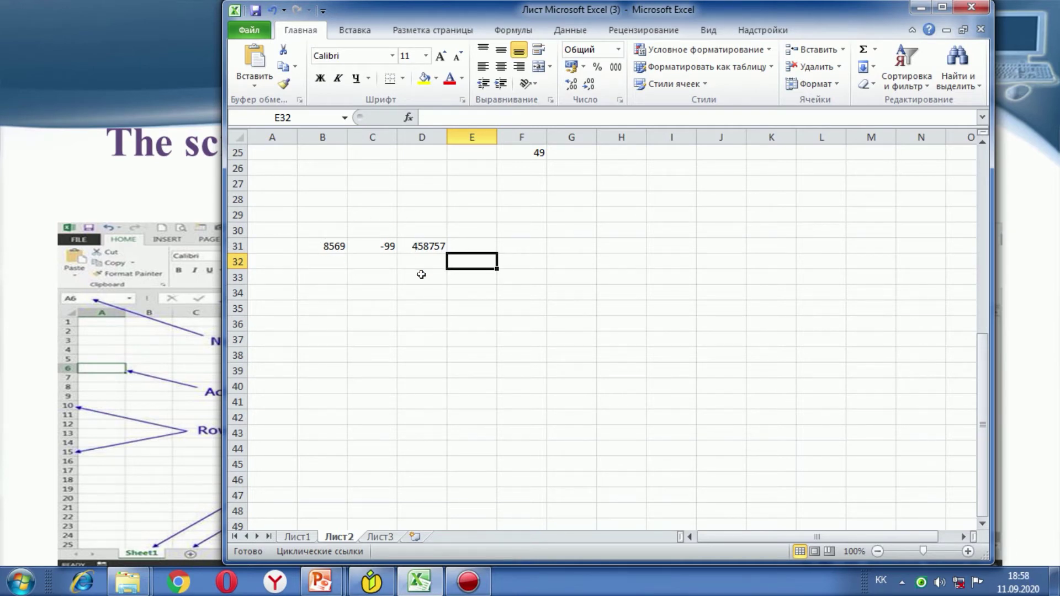
Insert the СУММ function from the Математические category into cell F32.
click(527, 261)
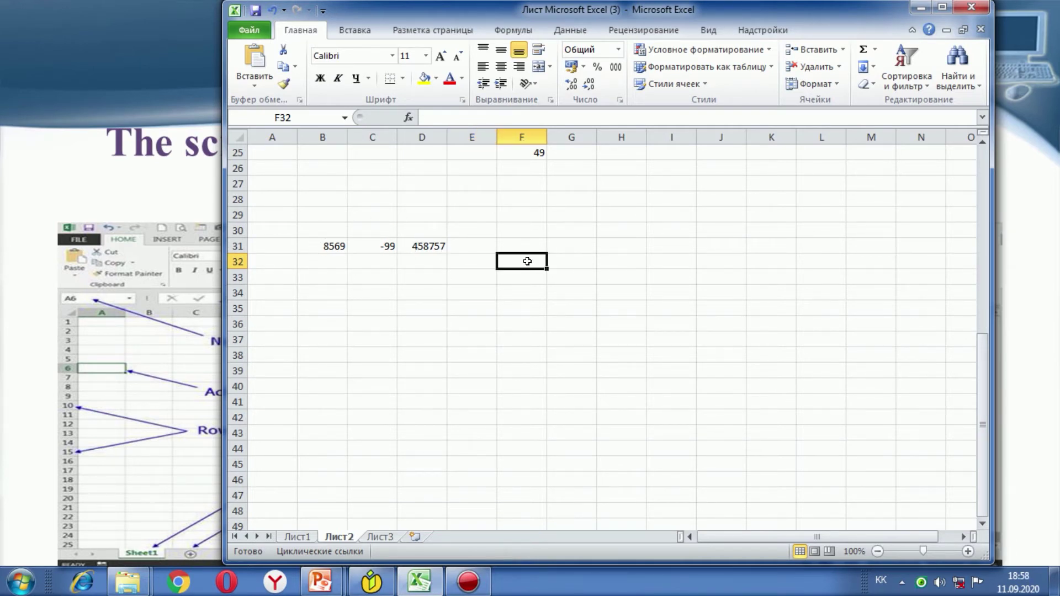
double_click(519, 262)
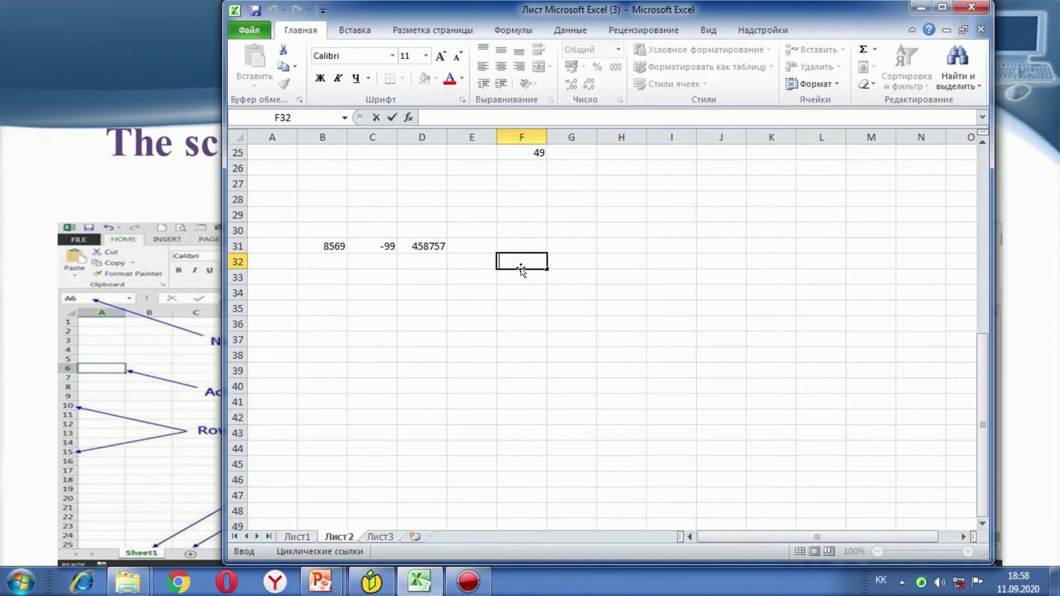
click(408, 117)
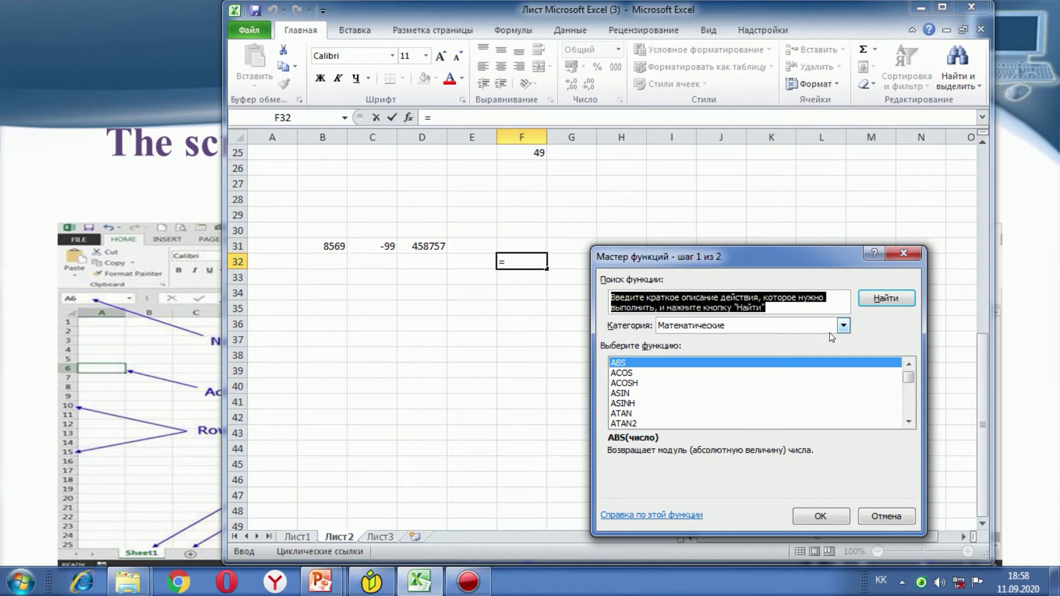
click(909, 422)
click(909, 422)
click(908, 422)
click(908, 422)
click(908, 422)
click(908, 421)
double_click(908, 421)
double_click(908, 421)
double_click(908, 422)
click(908, 422)
double_click(908, 422)
click(908, 422)
double_click(908, 422)
click(909, 422)
double_click(909, 422)
click(908, 421)
click(908, 422)
double_click(908, 421)
click(908, 422)
double_click(909, 426)
double_click(909, 427)
double_click(909, 426)
double_click(909, 426)
double_click(909, 427)
double_click(909, 427)
double_click(909, 427)
double_click(909, 427)
click(909, 426)
click(909, 426)
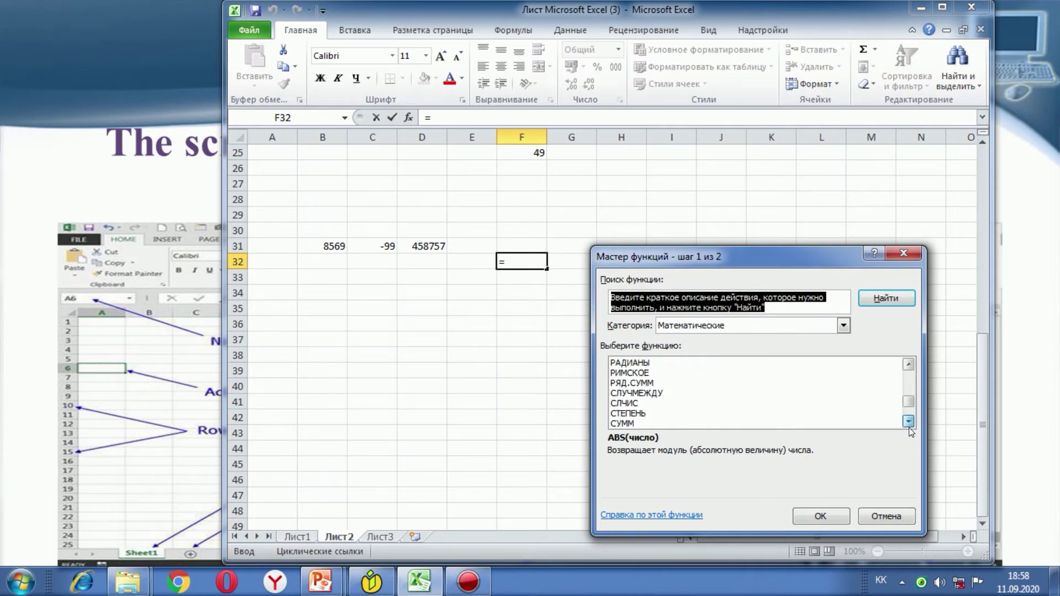
click(909, 426)
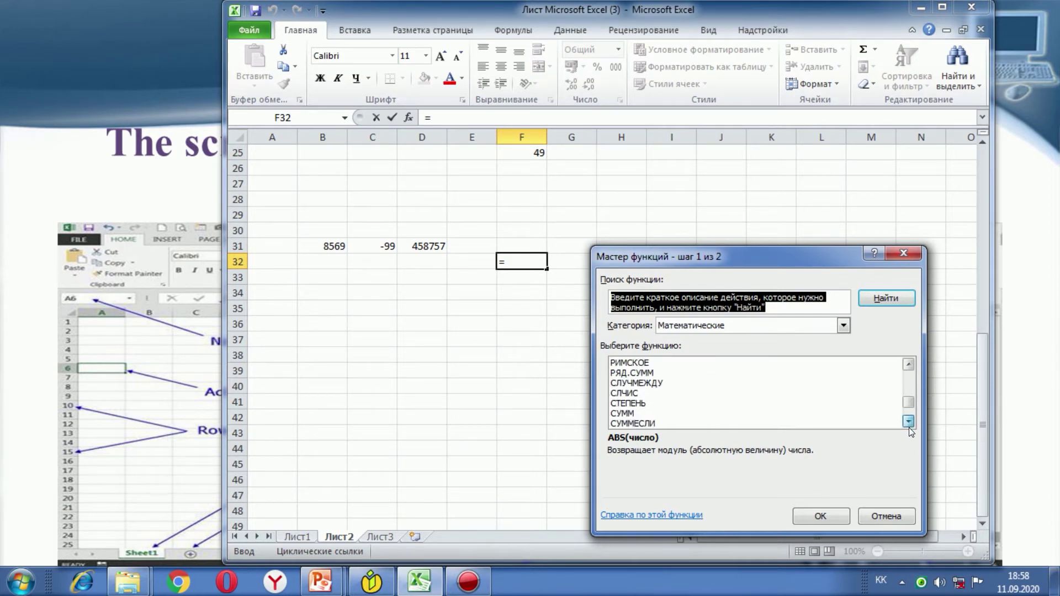
click(639, 413)
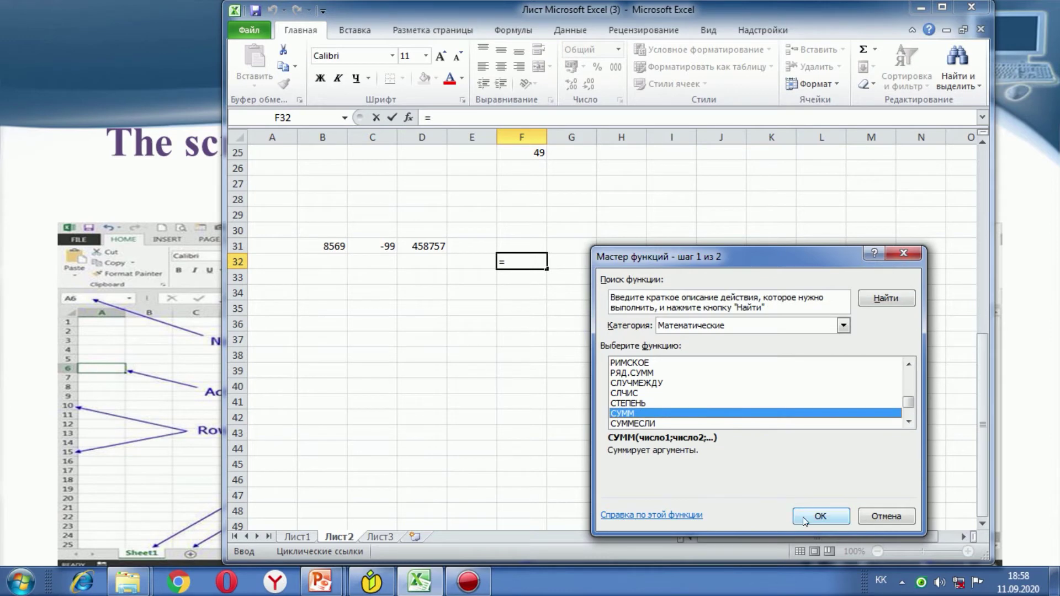
click(820, 516)
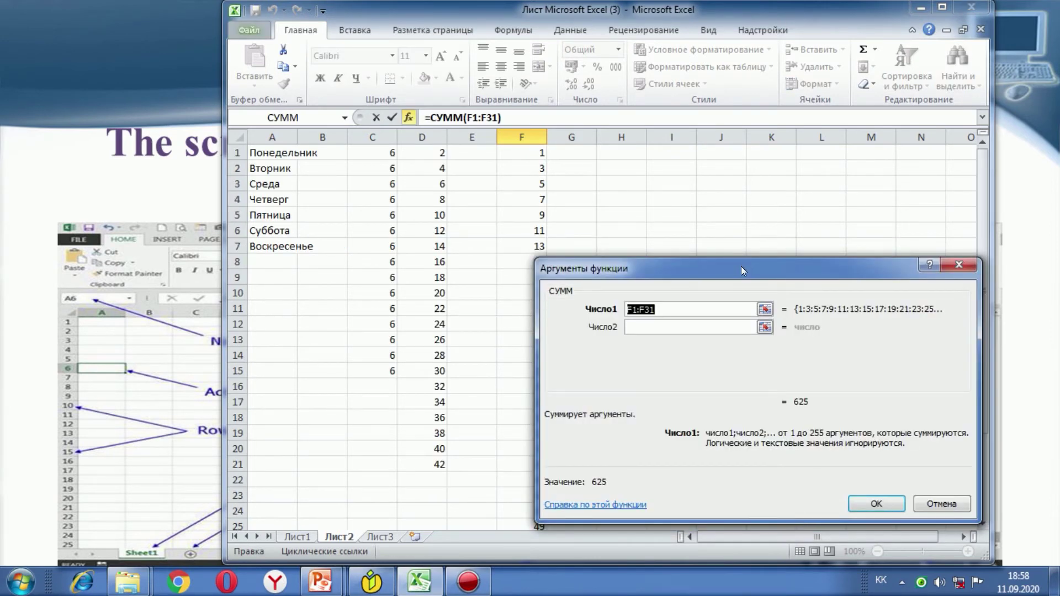
Set the Число1 argument of the СУММ function to B31:D31 and complete the formula in F32.
drag(741, 266, 785, 158)
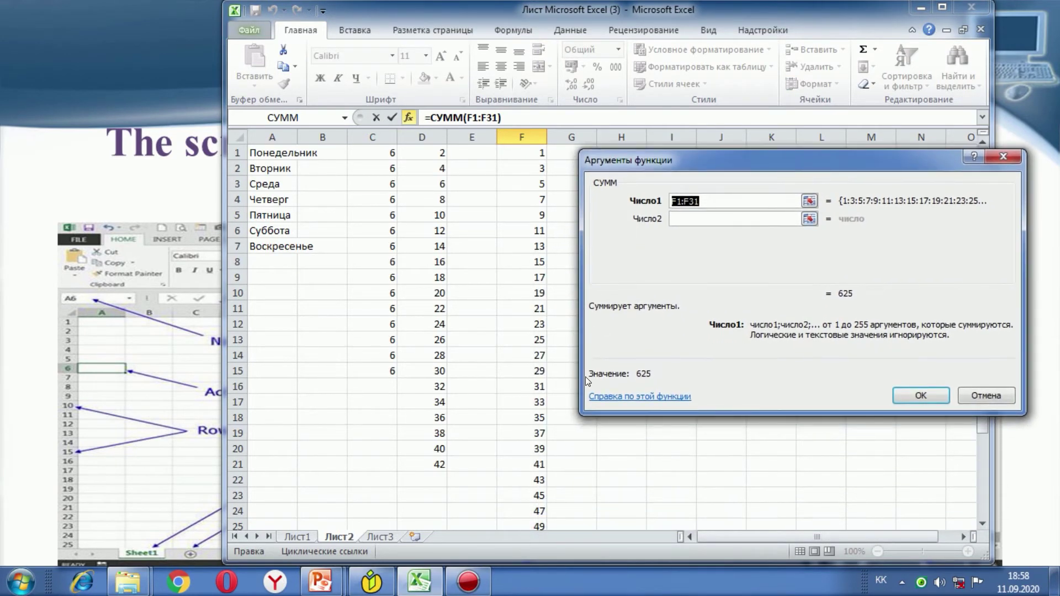
scroll(595, 448, down, 5)
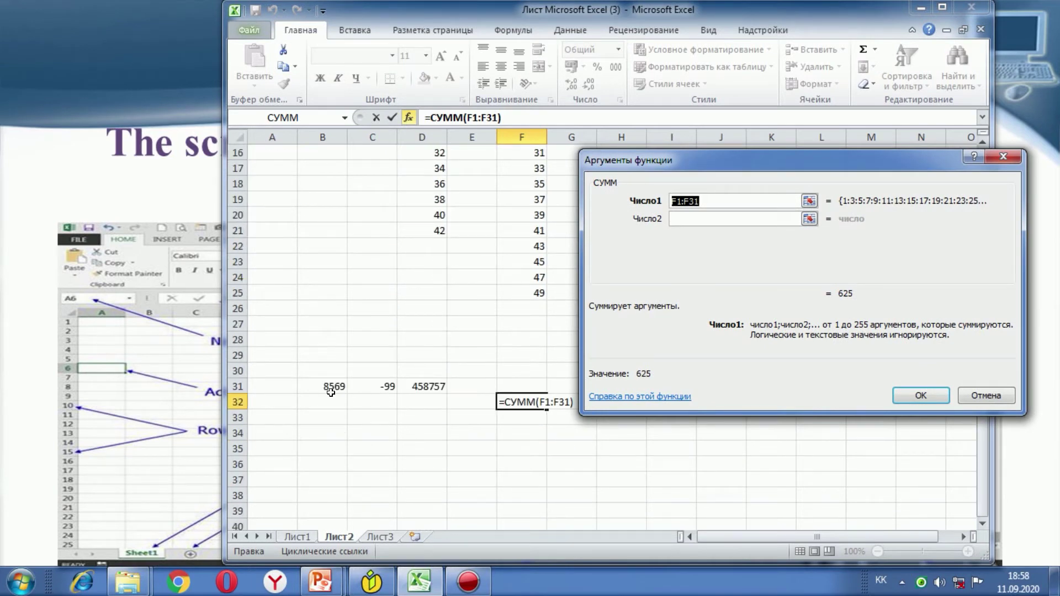
click(325, 386)
click(387, 388)
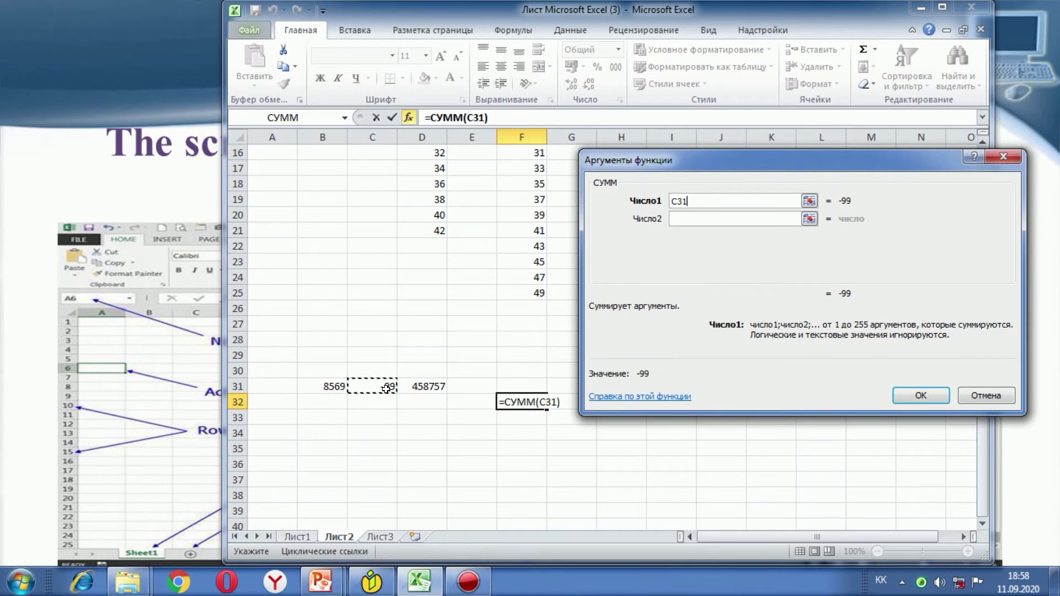
click(338, 388)
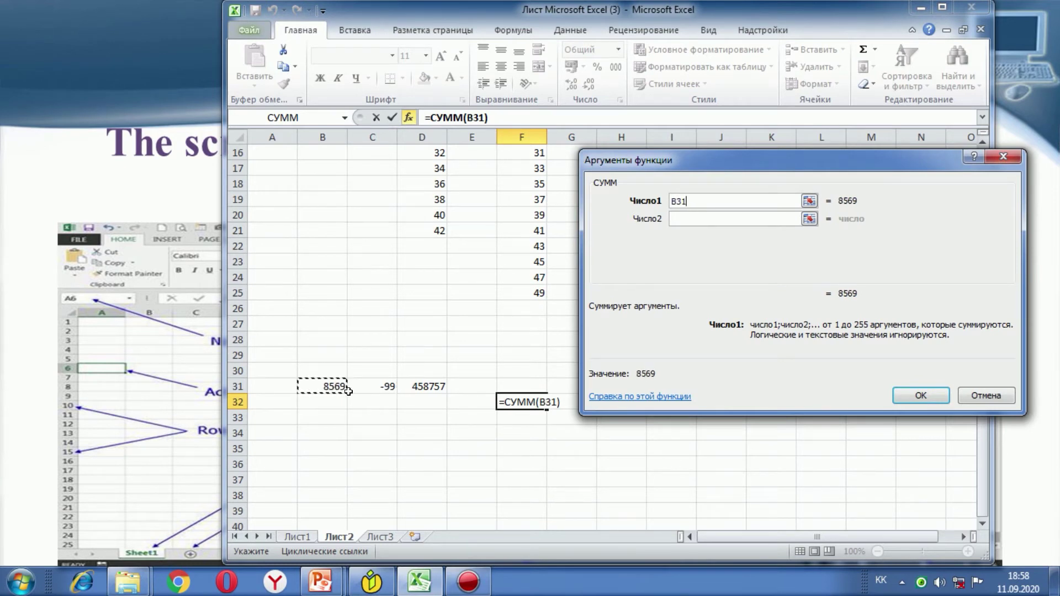
click(414, 426)
drag(314, 379, 415, 390)
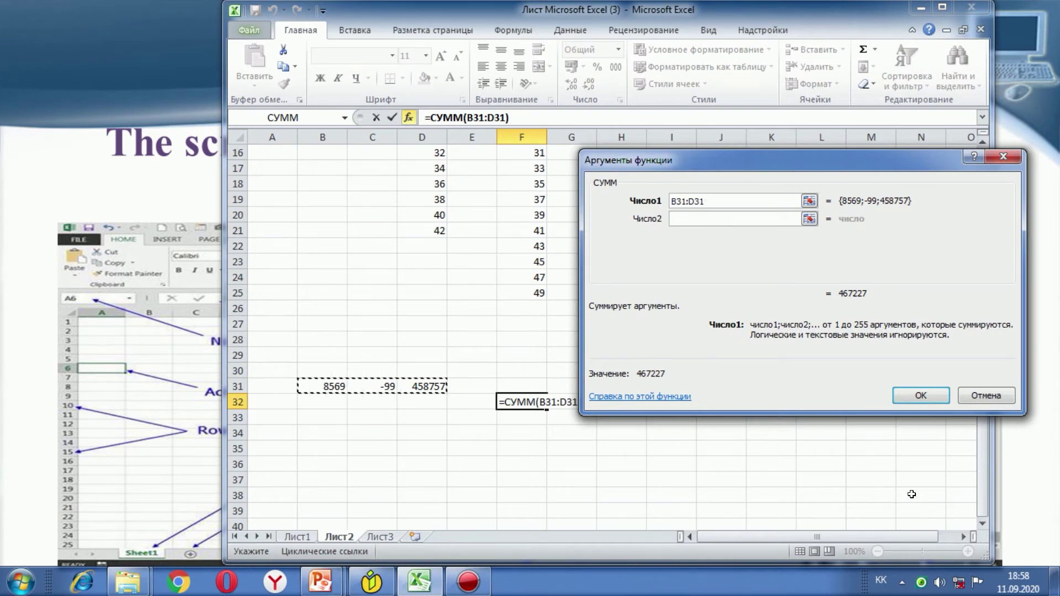
click(923, 397)
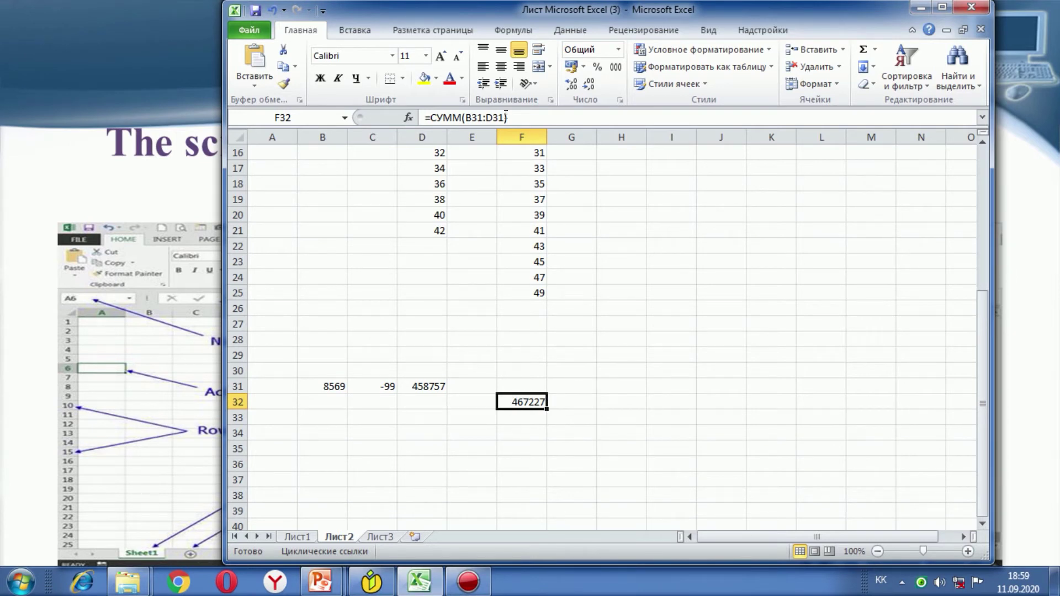
Clear the whole formula from cell F32, leaving the cell empty.
drag(506, 117, 418, 117)
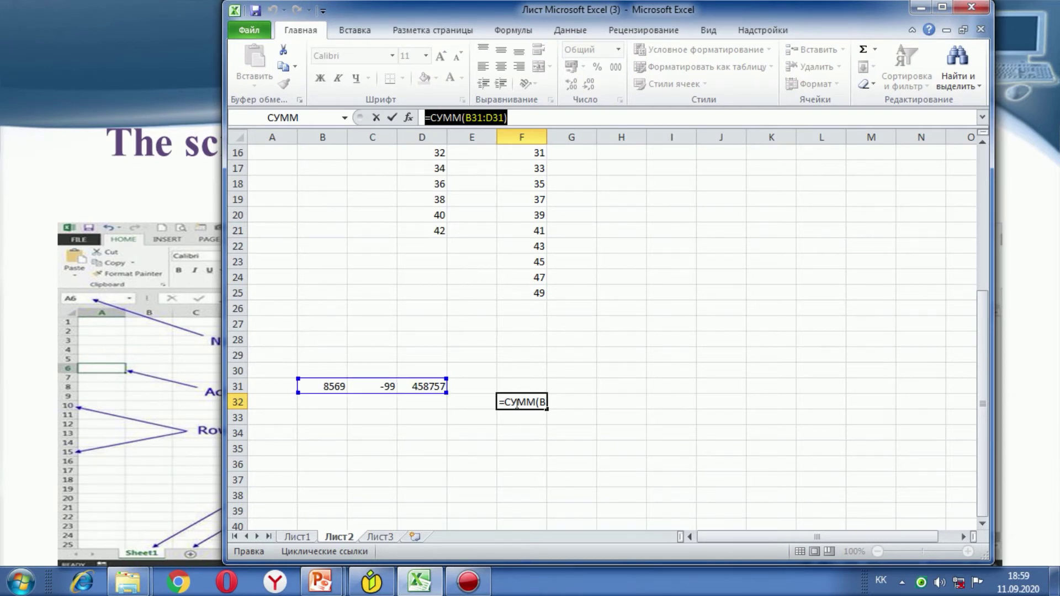
click(632, 464)
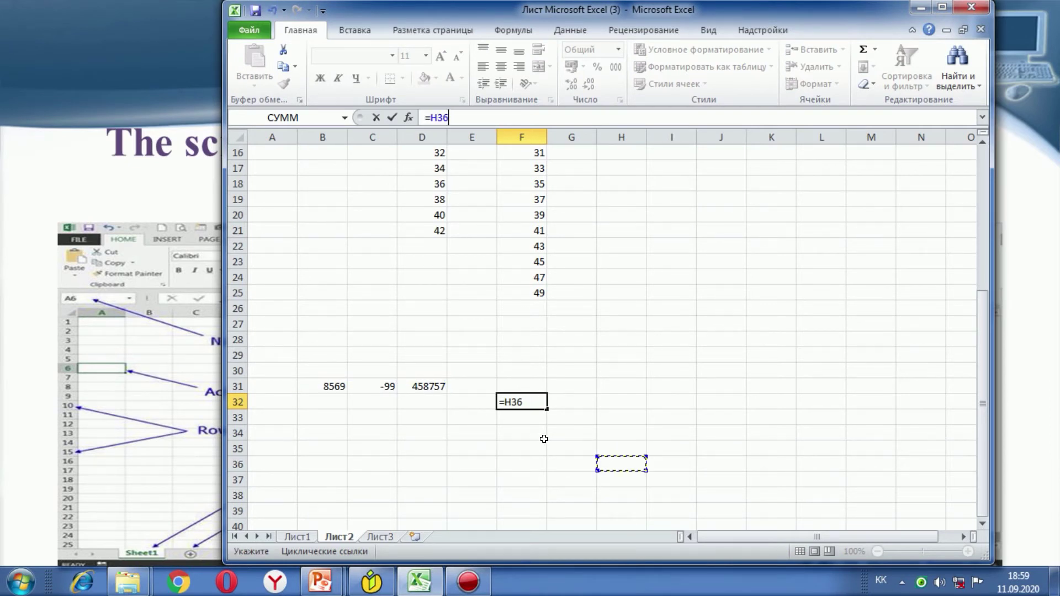
click(767, 334)
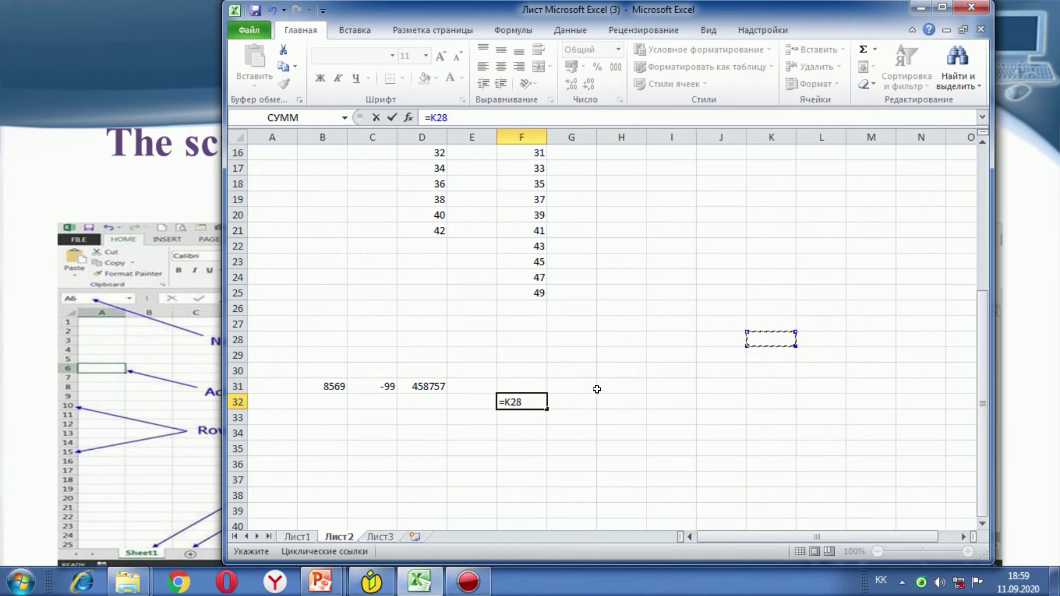
click(700, 338)
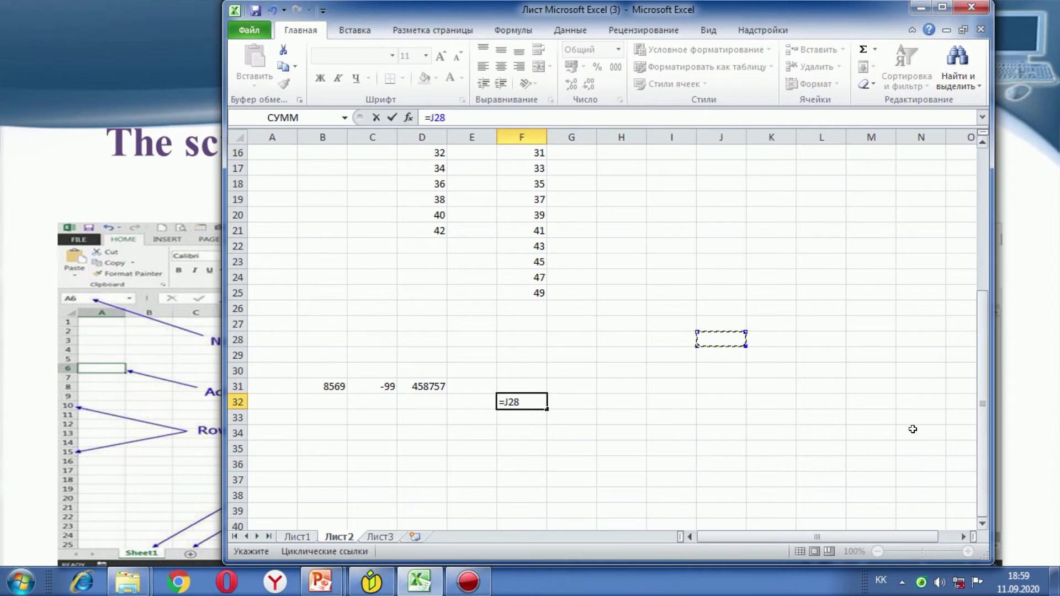
click(454, 118)
key(BackSpace)
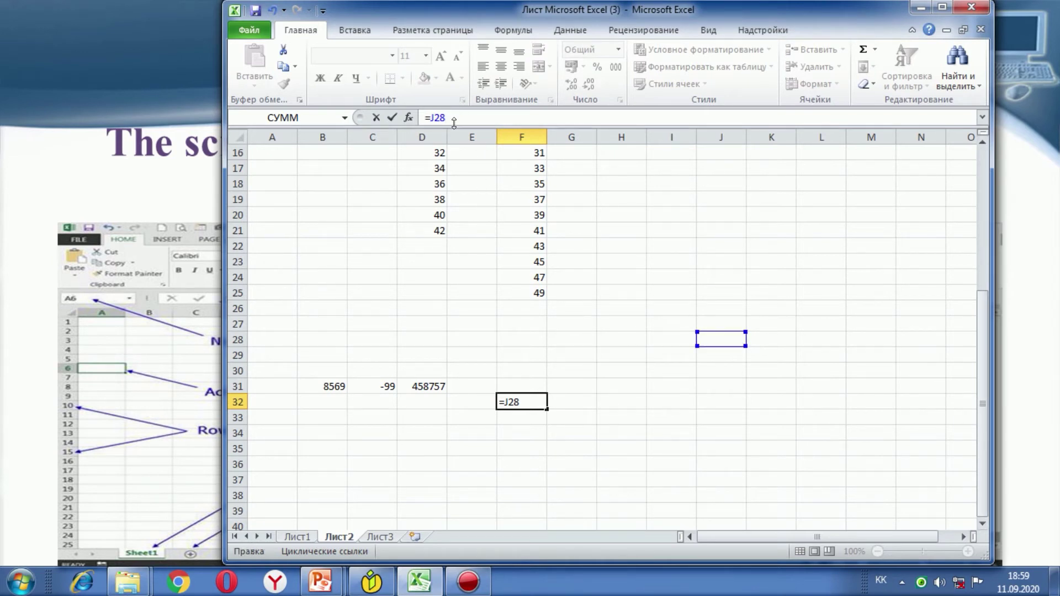
key(BackSpace)
key(BackSpace)
key(BackSpace)
click(679, 401)
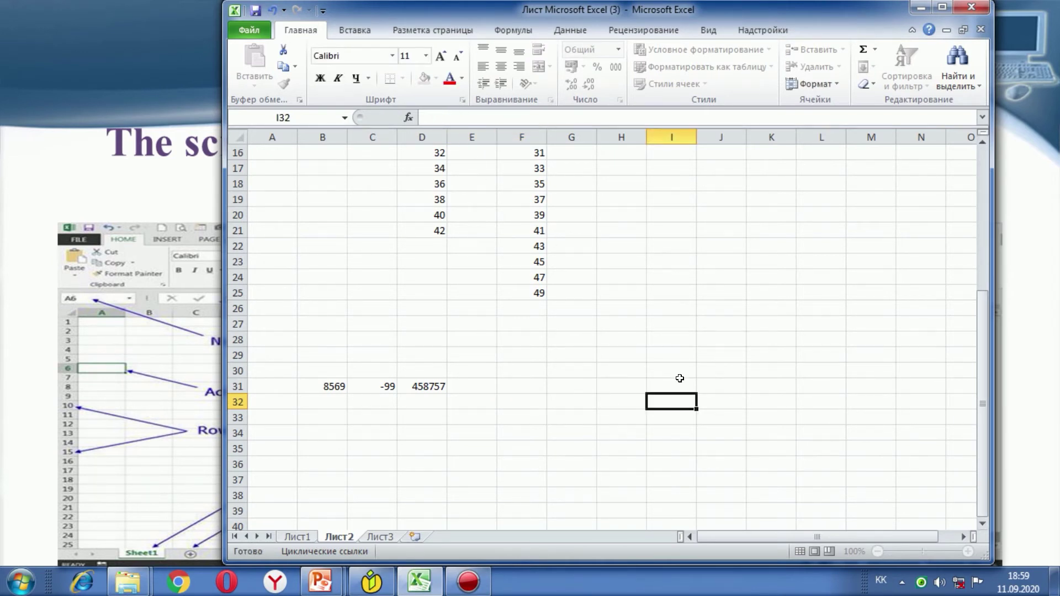
Enter the first matrix row 1, 8 and -6 in cells I29, J29 and K29.
click(668, 352)
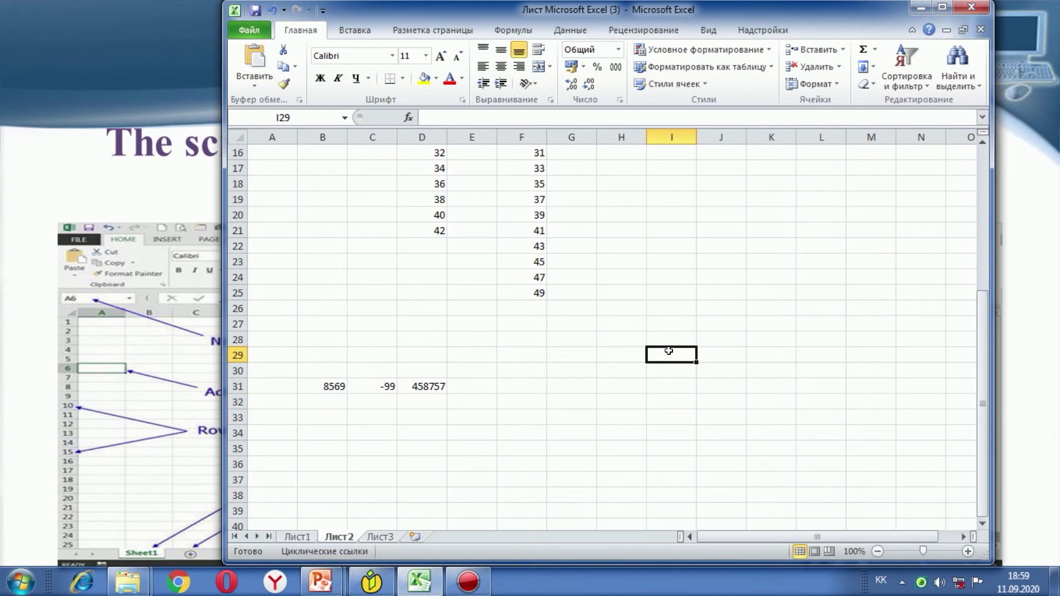
double_click(669, 352)
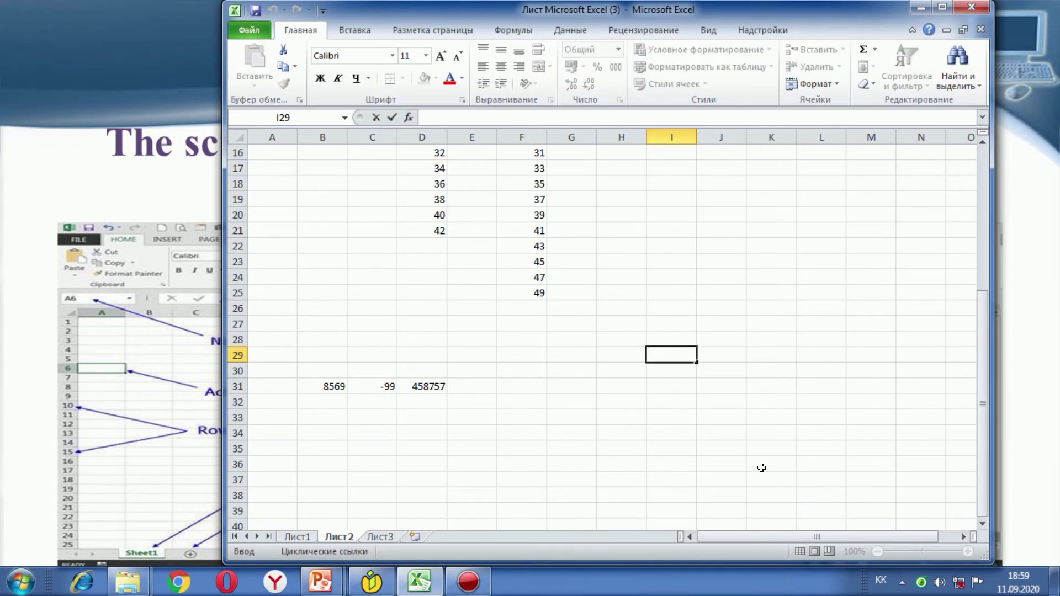
text(1)
click(715, 354)
double_click(716, 354)
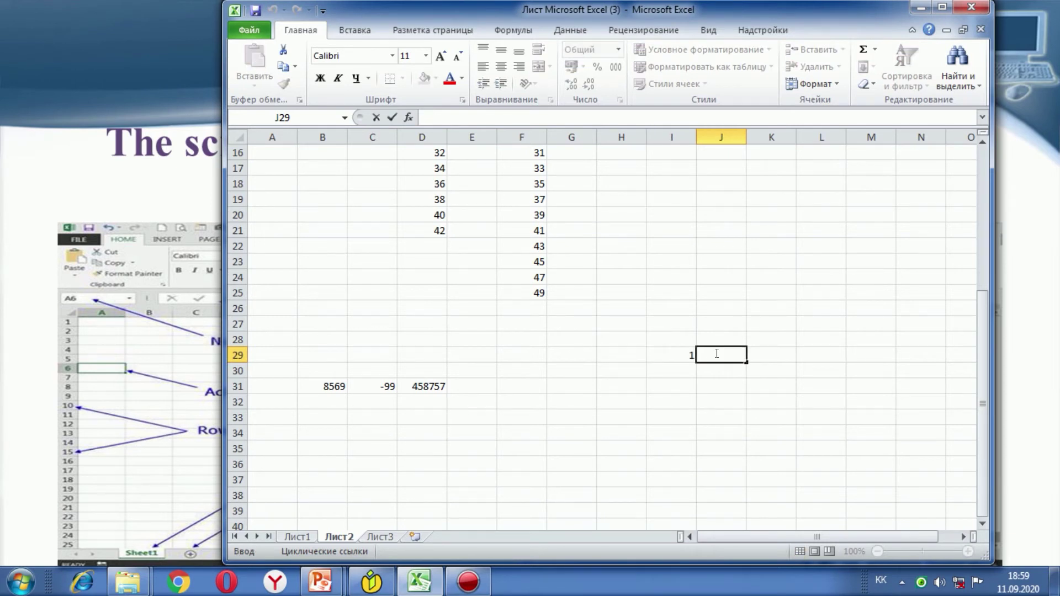
text(8)
click(778, 355)
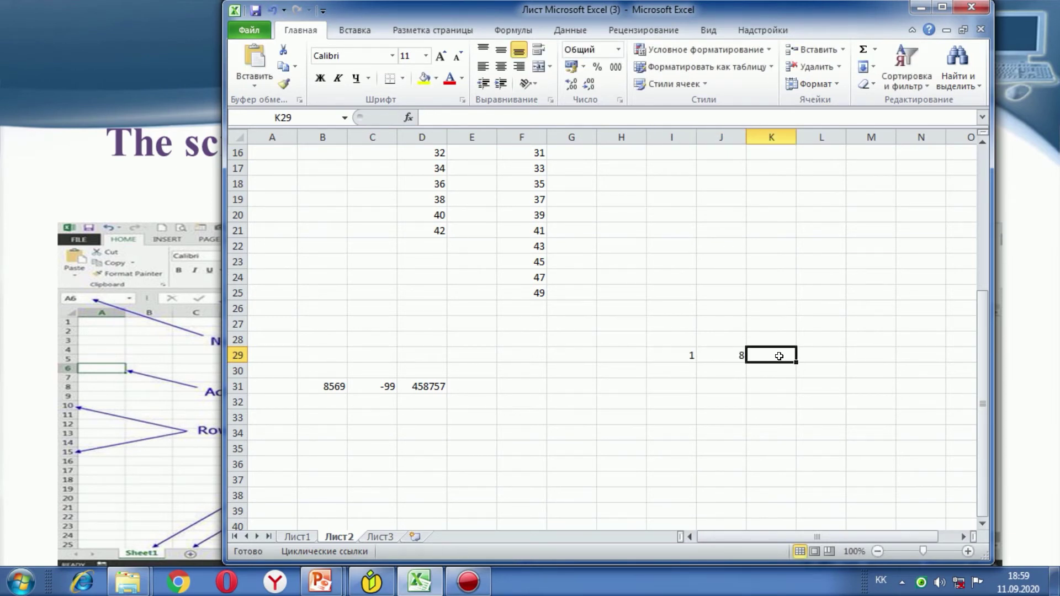
double_click(778, 355)
text(-6)
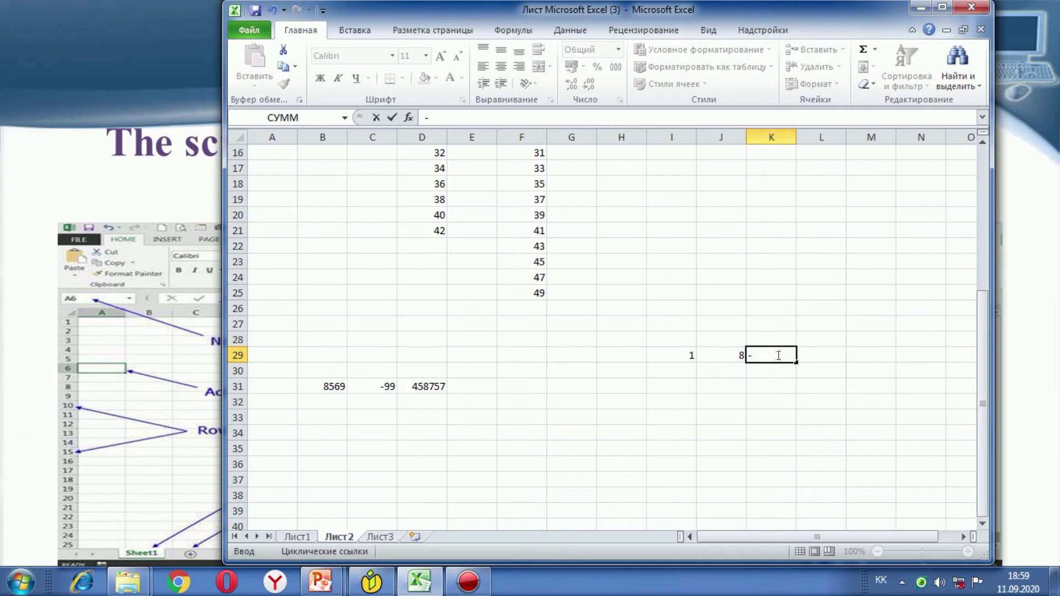
Fill the second matrix row with 96 in K30, -9 in J30 and 7 in I30.
click(774, 375)
double_click(775, 373)
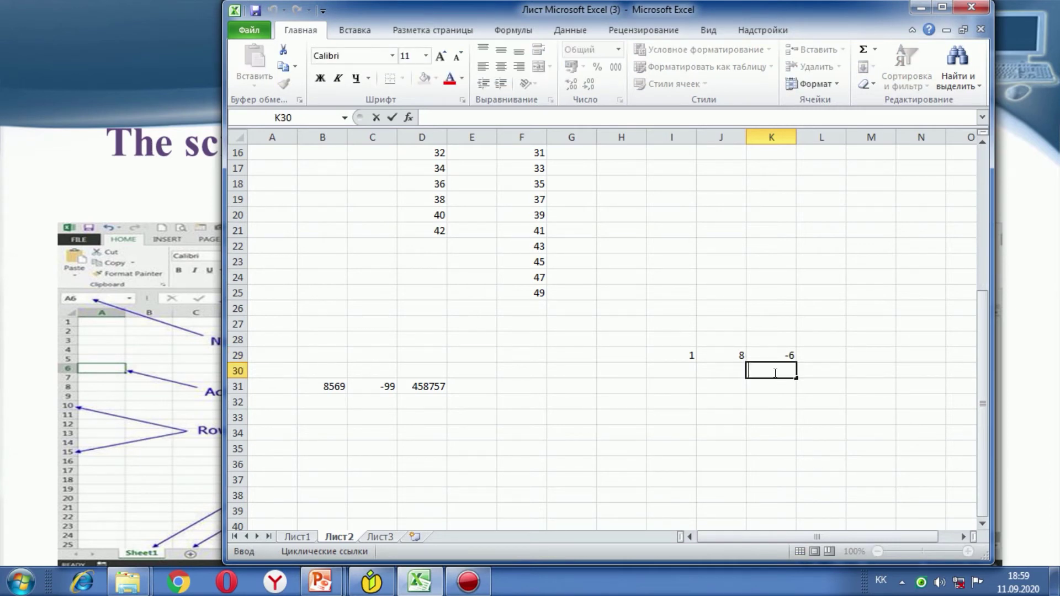
text(96)
click(709, 367)
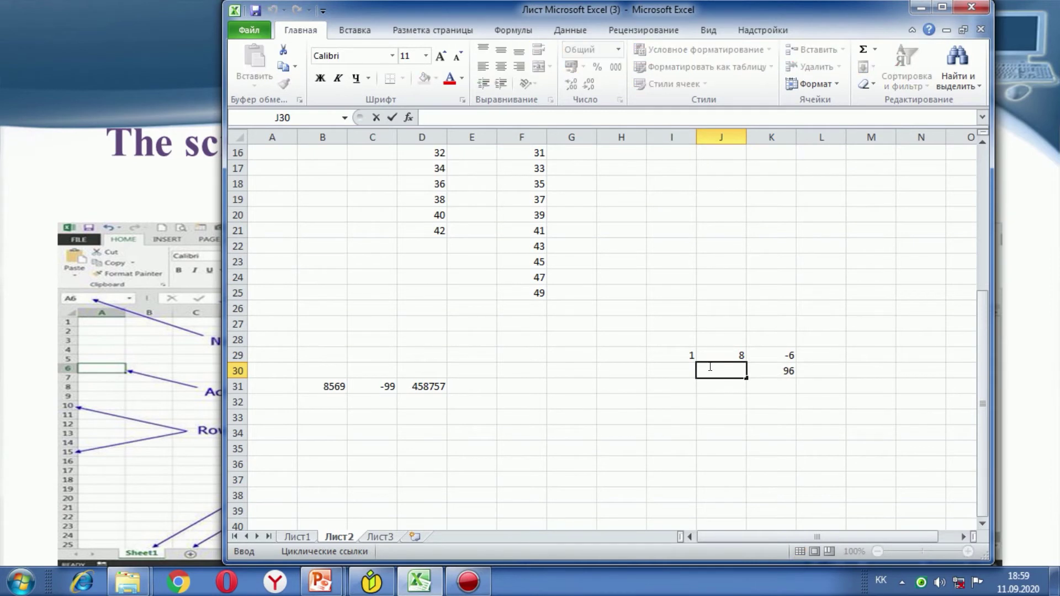
text(-9)
click(690, 370)
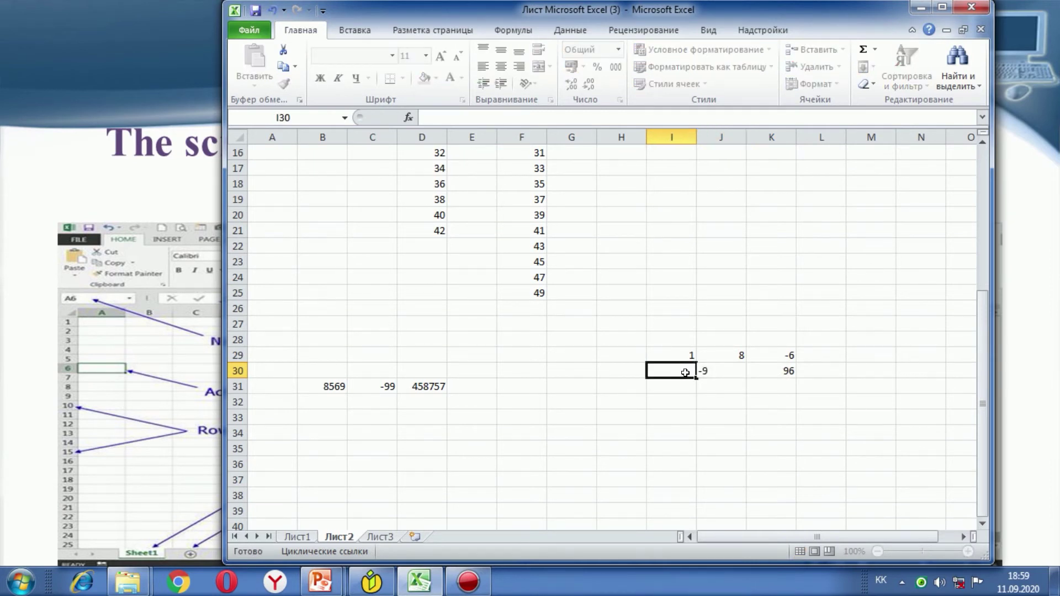
text(7)
Enter the third matrix row 5, 8 and 8 in cells I31, J31 and K31.
click(689, 389)
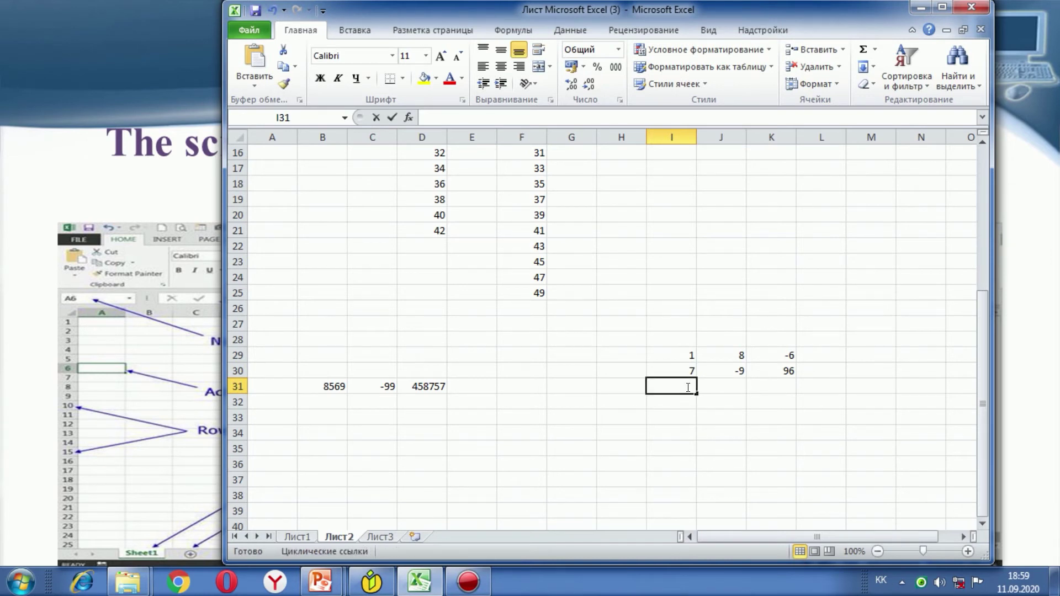
double_click(688, 388)
text(5)
click(719, 390)
double_click(720, 388)
text(8)
double_click(787, 388)
text(8)
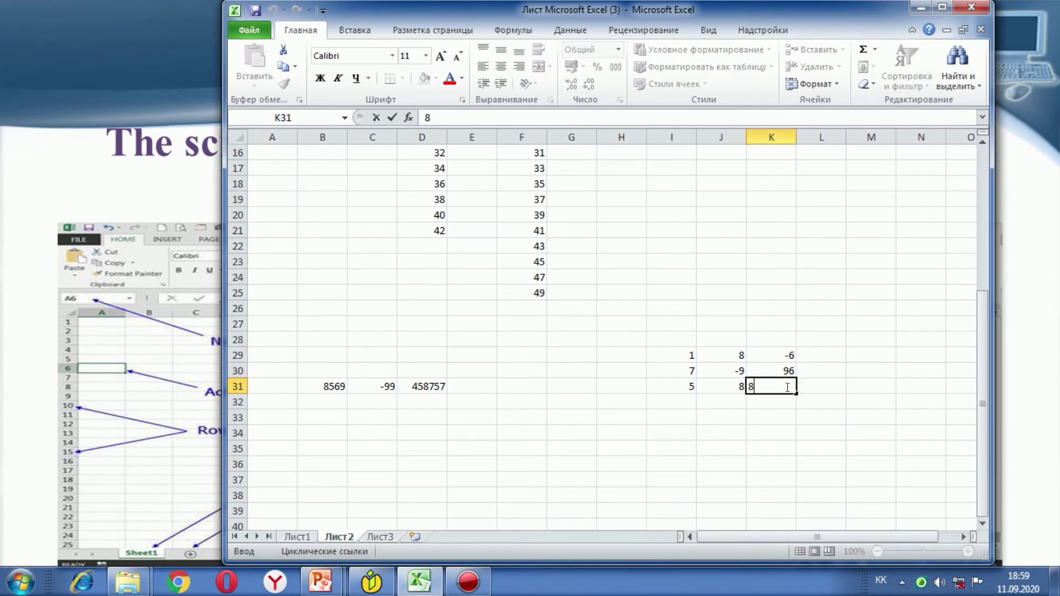
Insert the МОПРЕД function from the Математические category into cell L33.
click(805, 412)
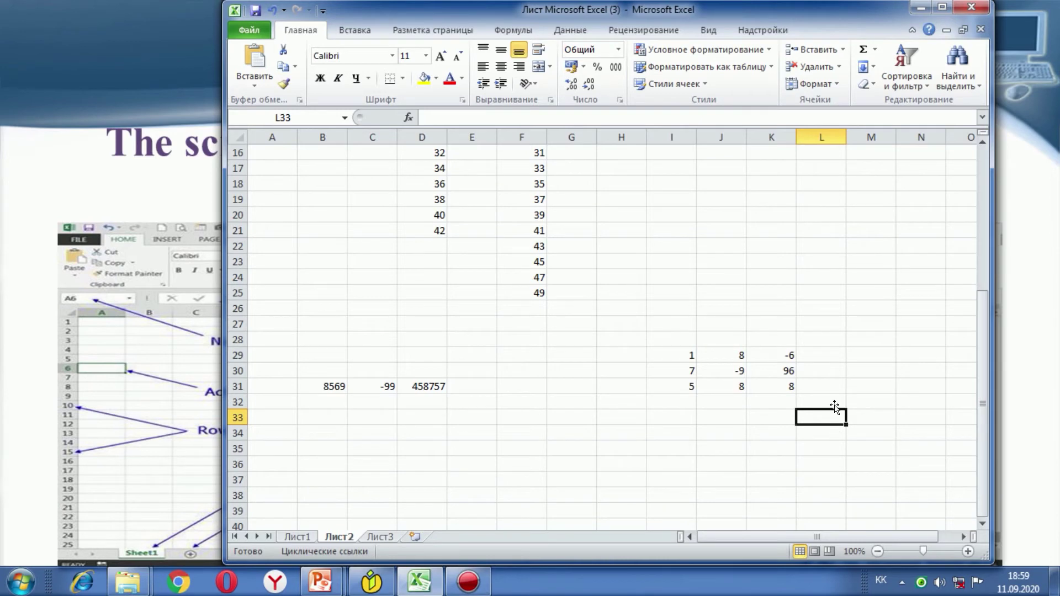
click(403, 121)
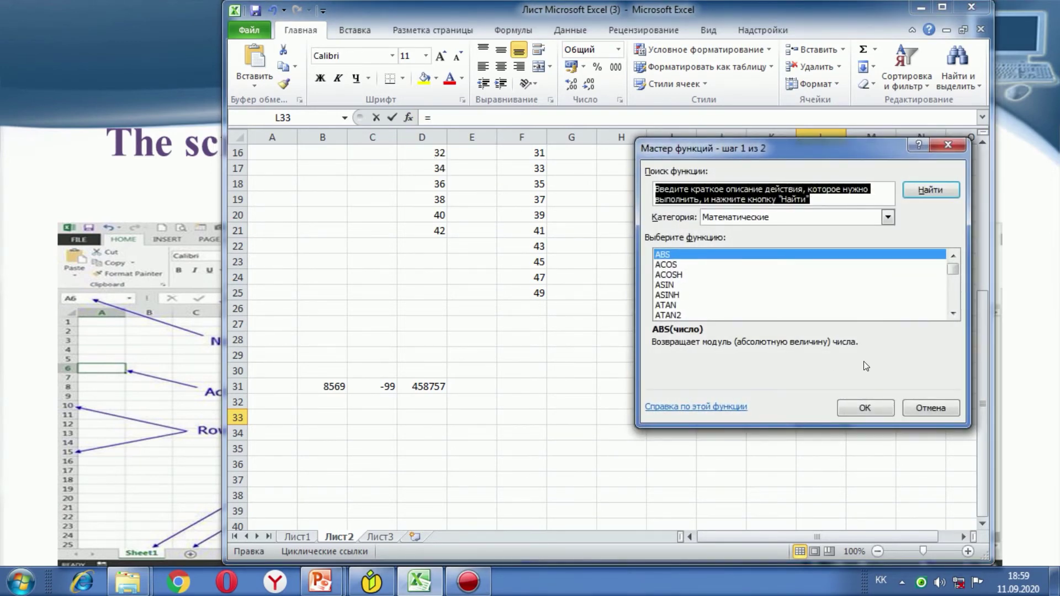
click(952, 313)
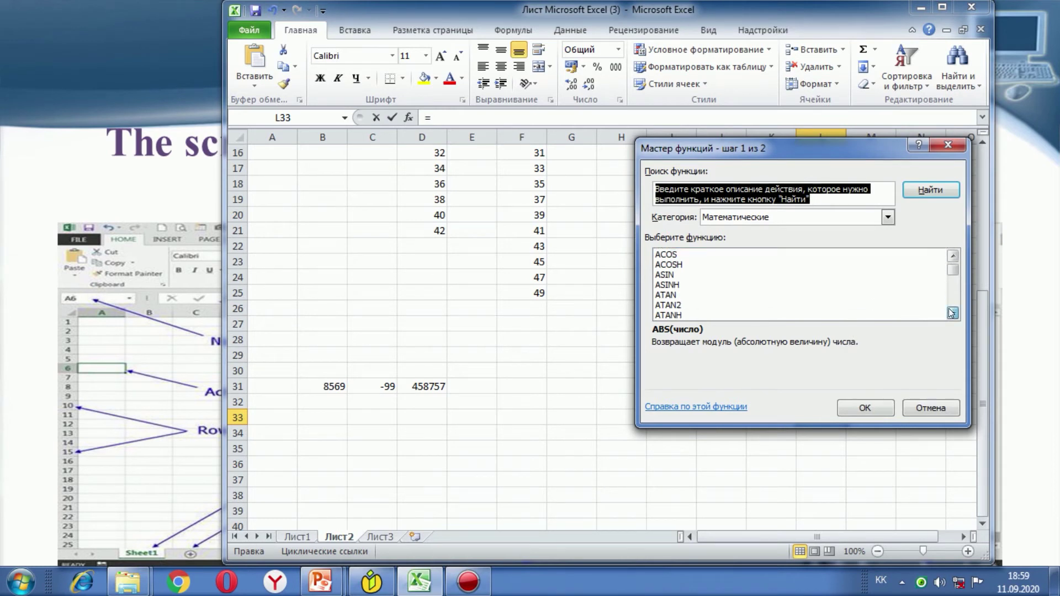
click(952, 313)
click(952, 313)
click(952, 314)
click(951, 313)
click(951, 313)
click(951, 313)
click(952, 313)
click(952, 313)
click(951, 313)
click(952, 313)
click(952, 313)
click(952, 313)
click(952, 313)
click(952, 313)
click(952, 257)
click(952, 257)
click(952, 257)
click(693, 264)
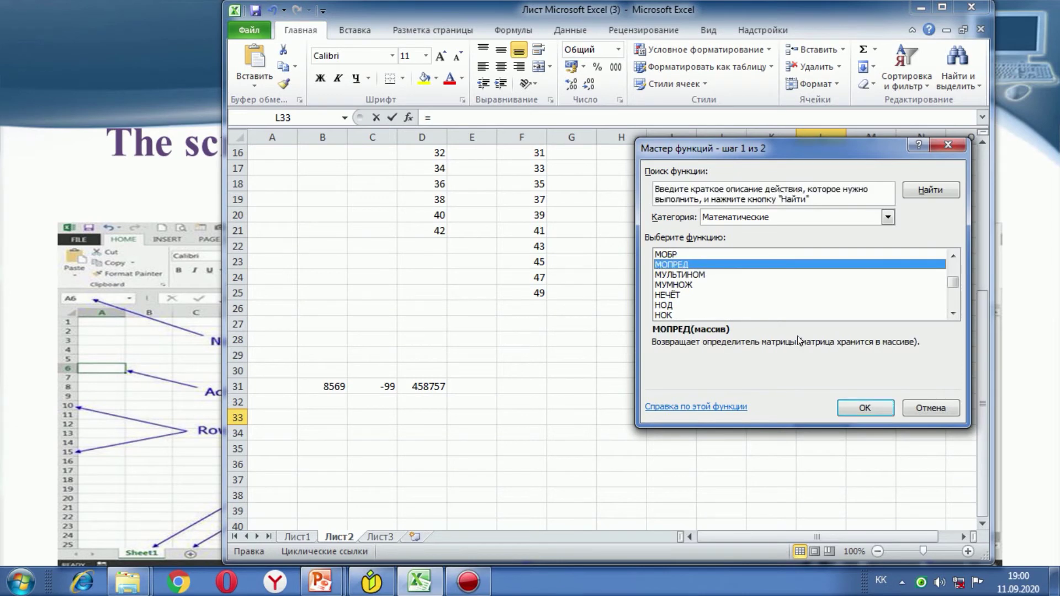
click(872, 403)
Set the Массив argument of МОПРЕД to the matrix range I29:K31 and complete the formula.
drag(859, 202, 847, 413)
drag(682, 360, 527, 158)
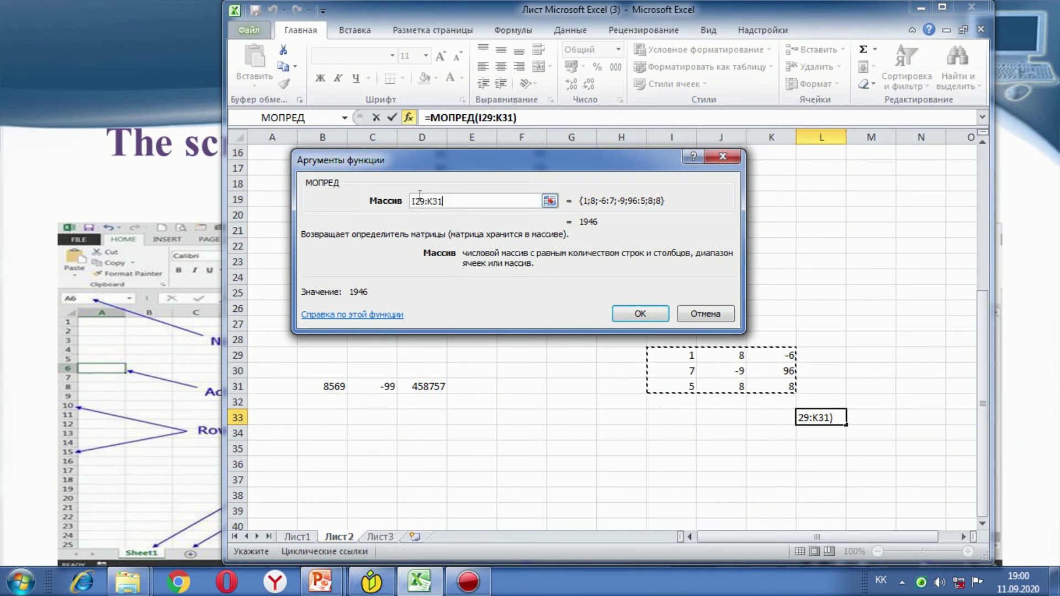
click(632, 313)
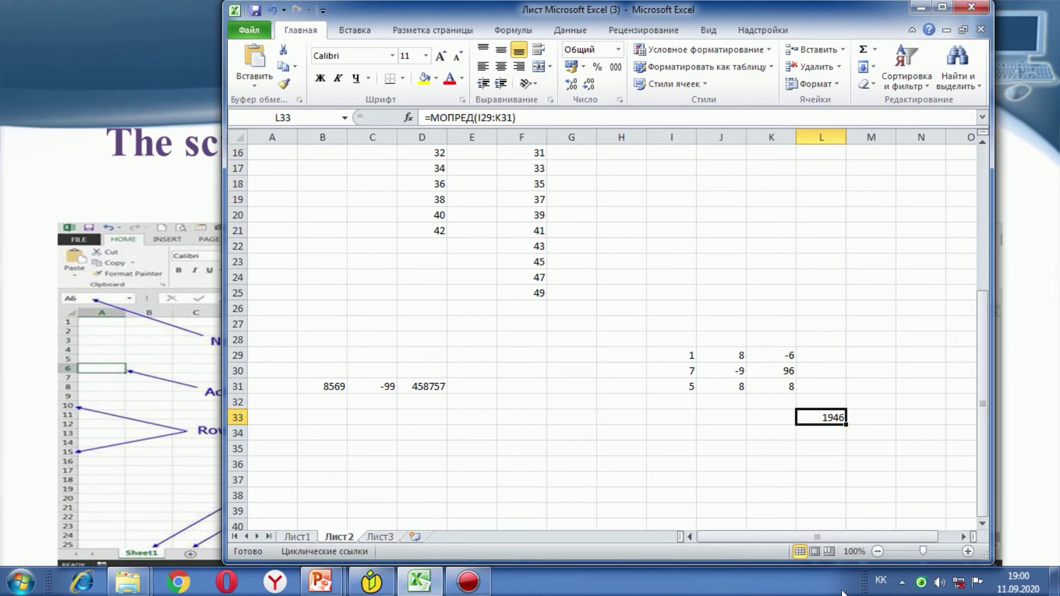
Minimize the workbook window and return to the PowerPoint slide about the screen layout.
scroll(883, 433, up, 5)
scroll(924, 435, down, 9)
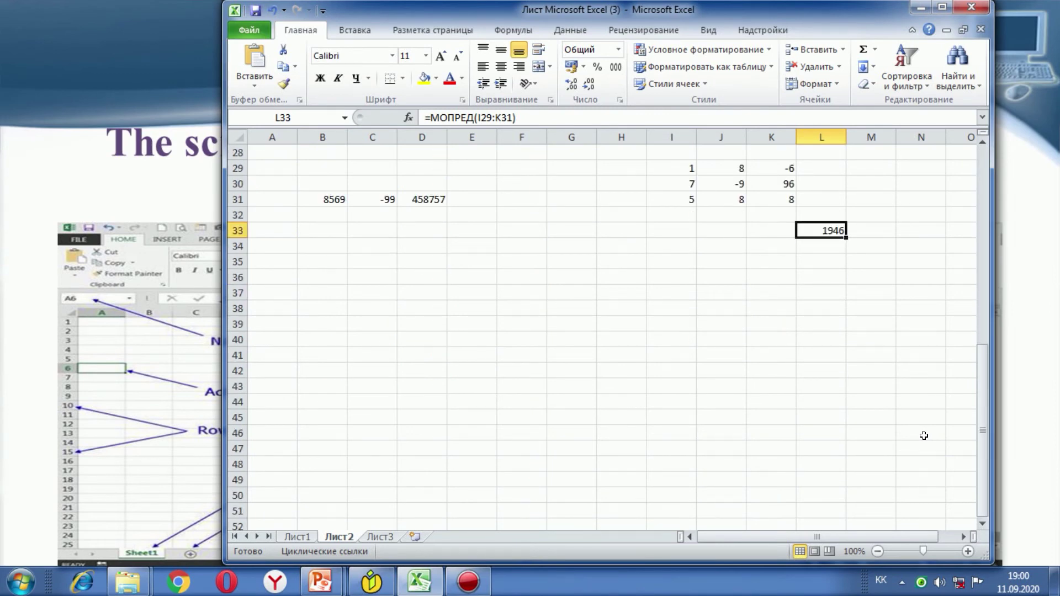
click(915, 7)
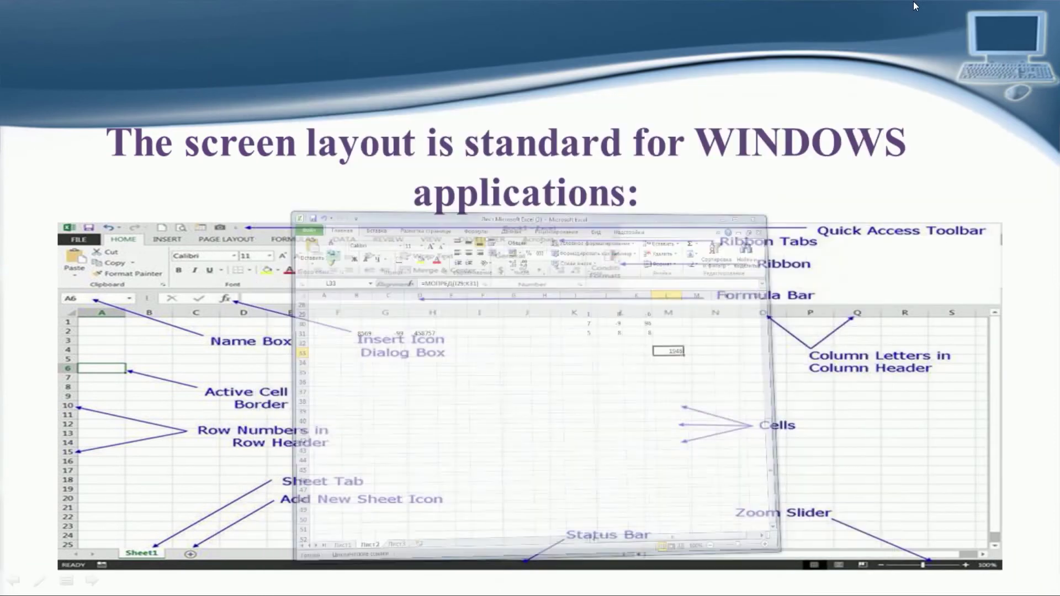